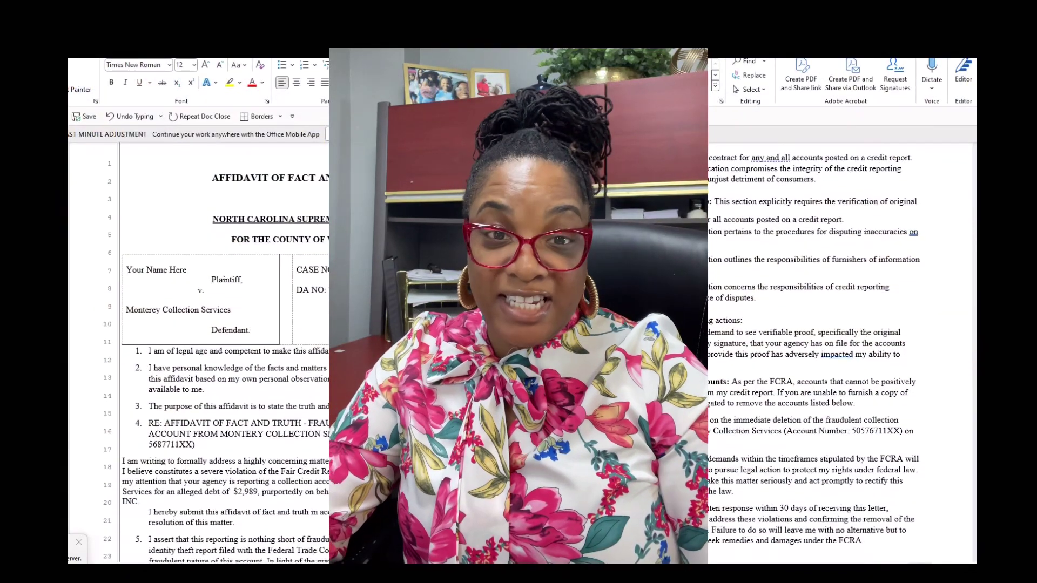
Turn off Show Quick Access Toolbar from Word's Ribbon Display Options.
scroll(512, 359, up, 2)
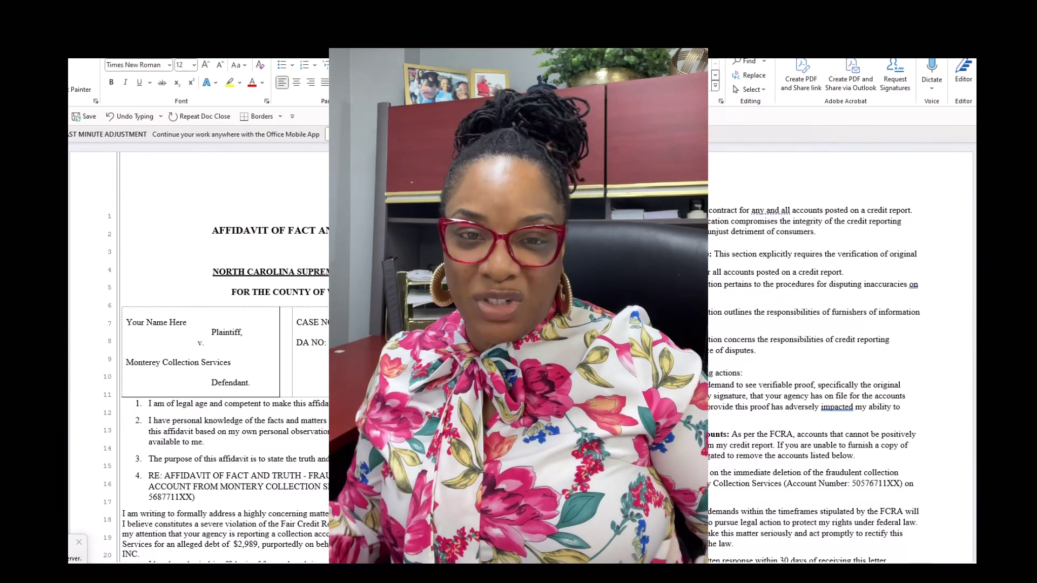
click(972, 103)
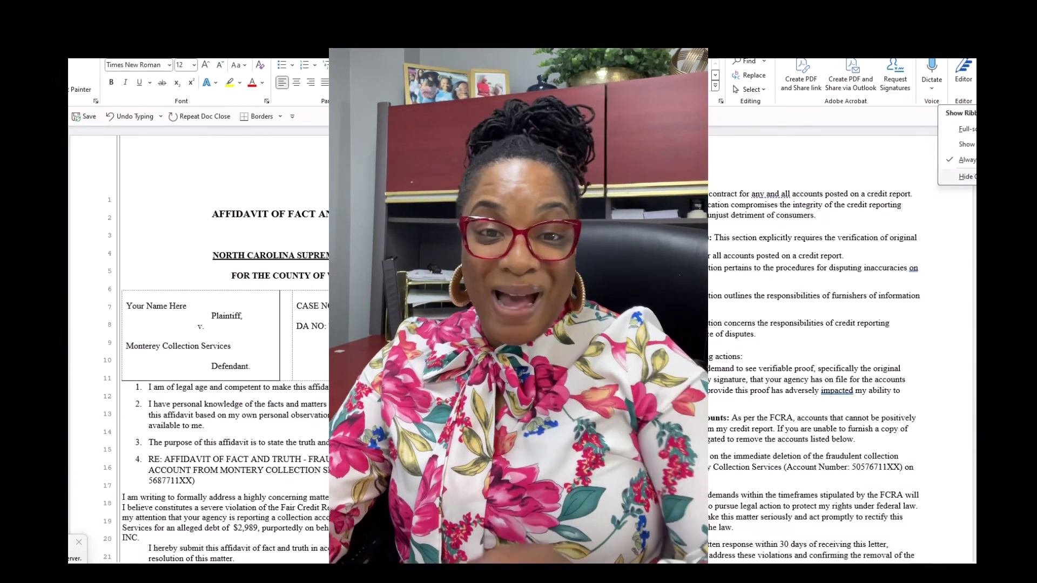
click(967, 177)
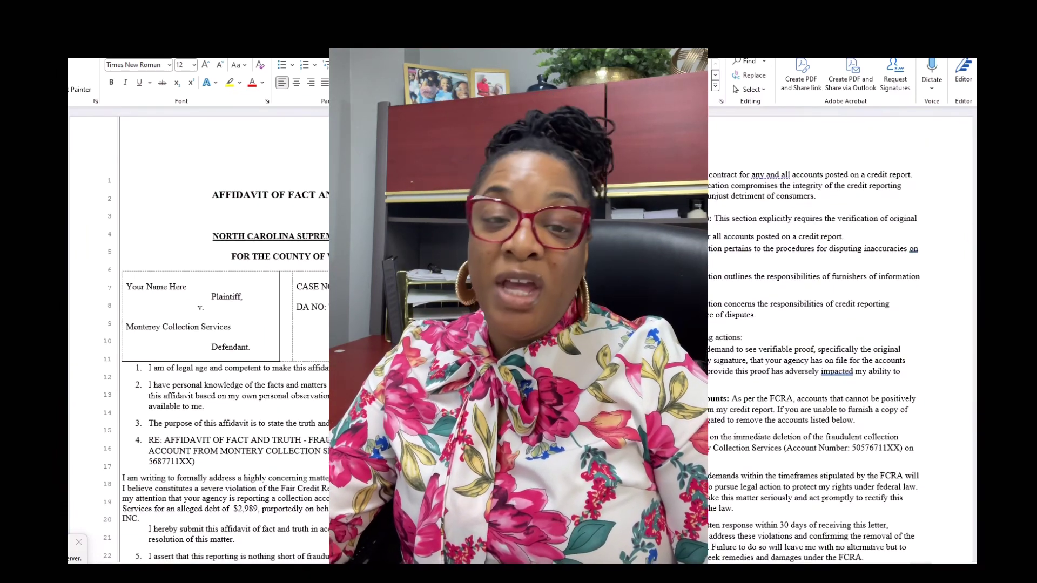
Switch the ribbon to Full-screen mode so the affidavit fills the window.
click(972, 103)
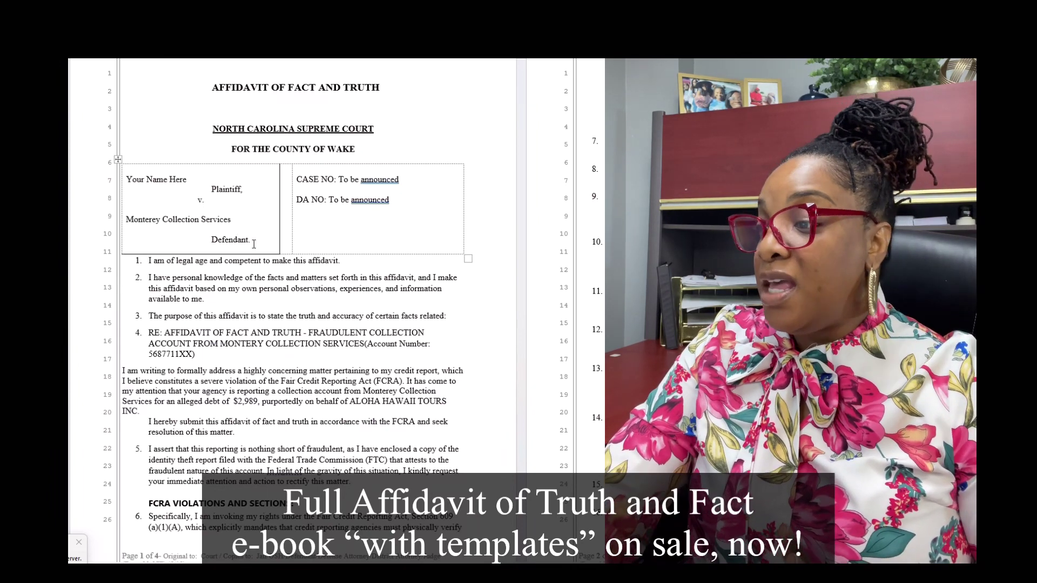
Select 'ALOHA HAWAII TOURS' in the affidavit's opening paragraph.
scroll(166, 278, down, 1)
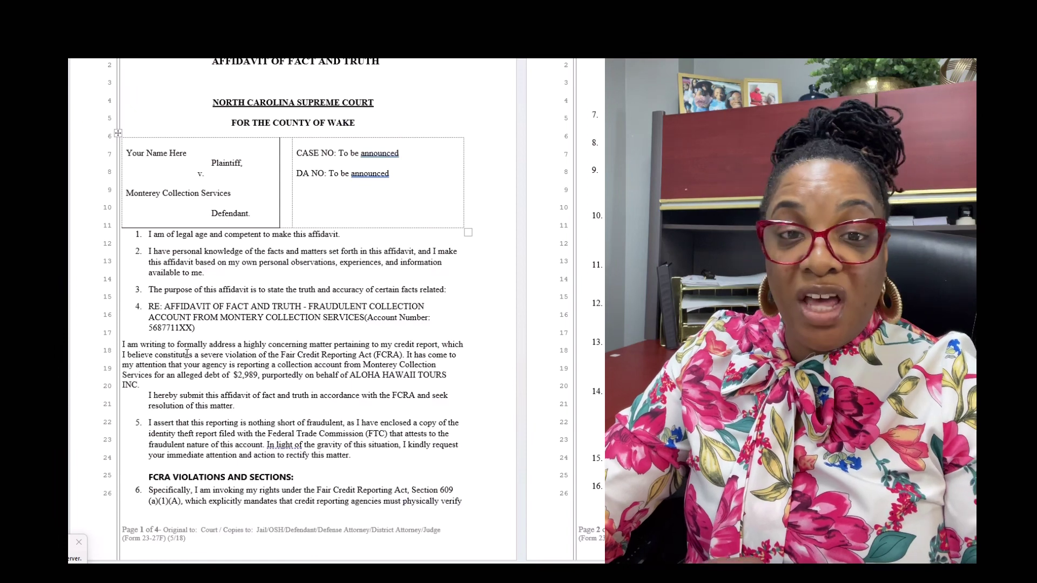
drag(348, 374, 453, 375)
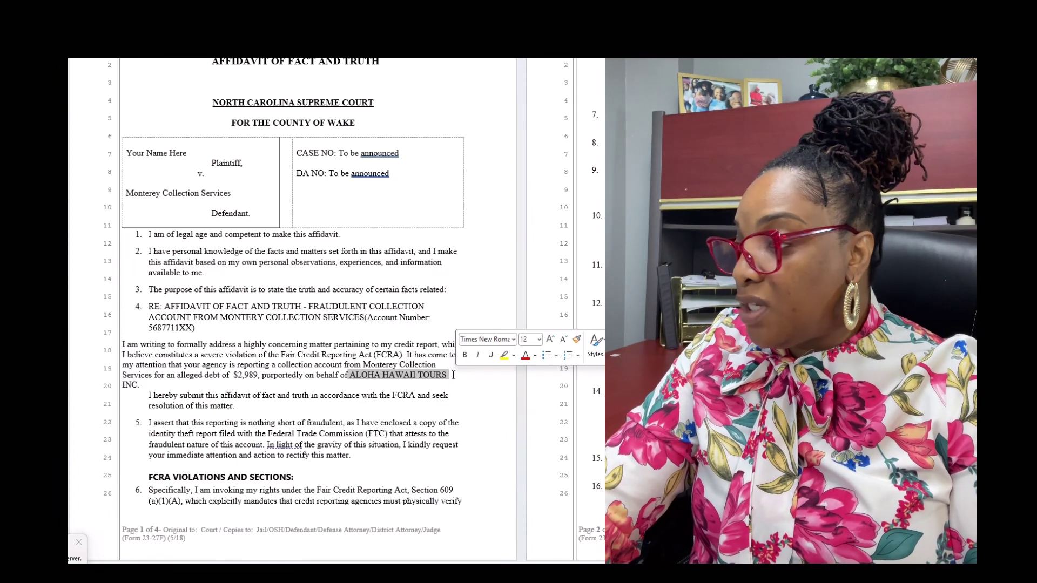
Scroll to the notary block and Exhibits A, B and C on pages 3–4.
scroll(165, 391, down, 2)
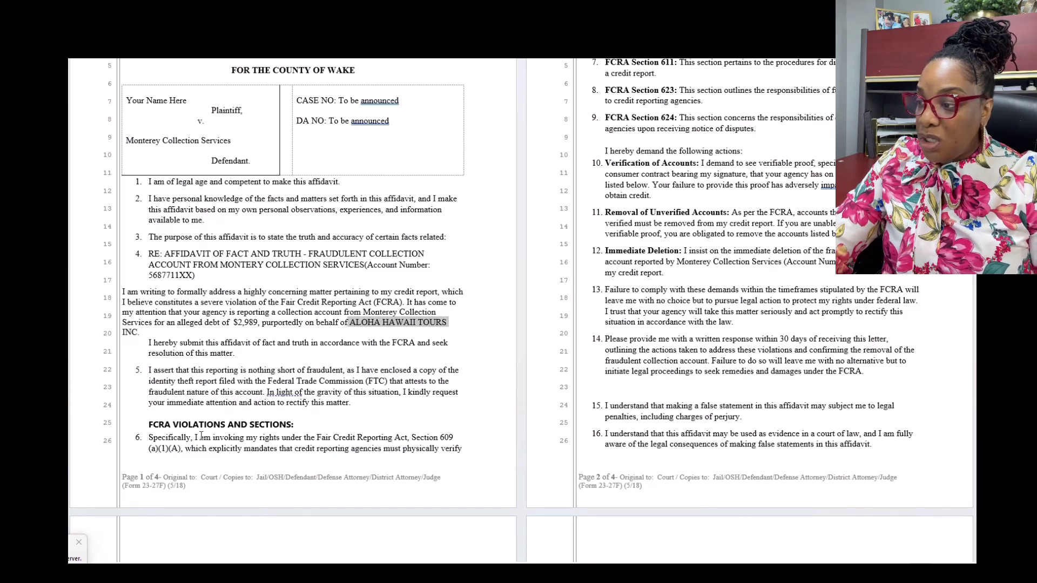
scroll(201, 435, up, 3)
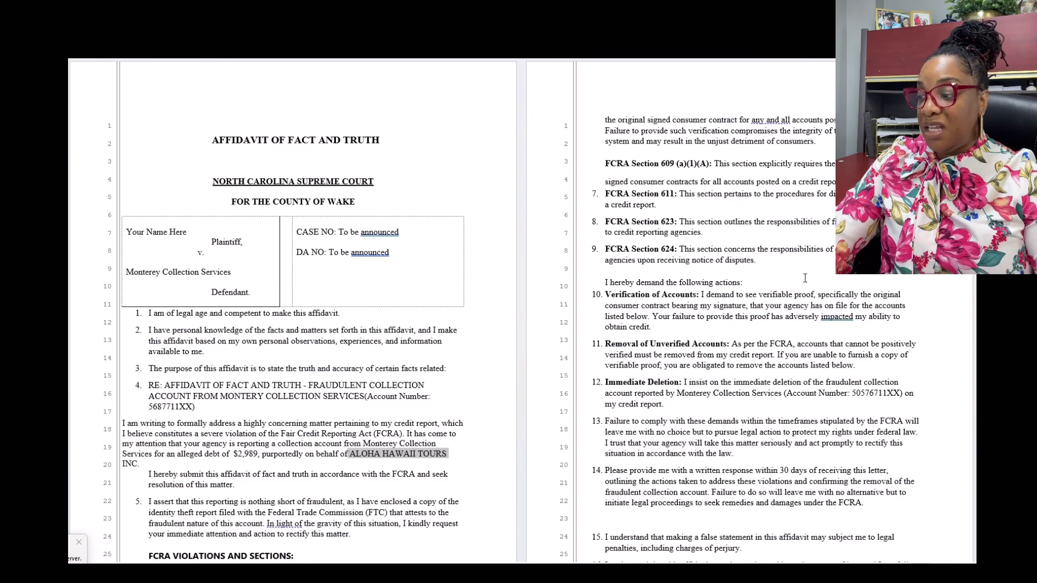
Scroll through the affidavit and its exhibit pages.
scroll(348, 296, down, 15)
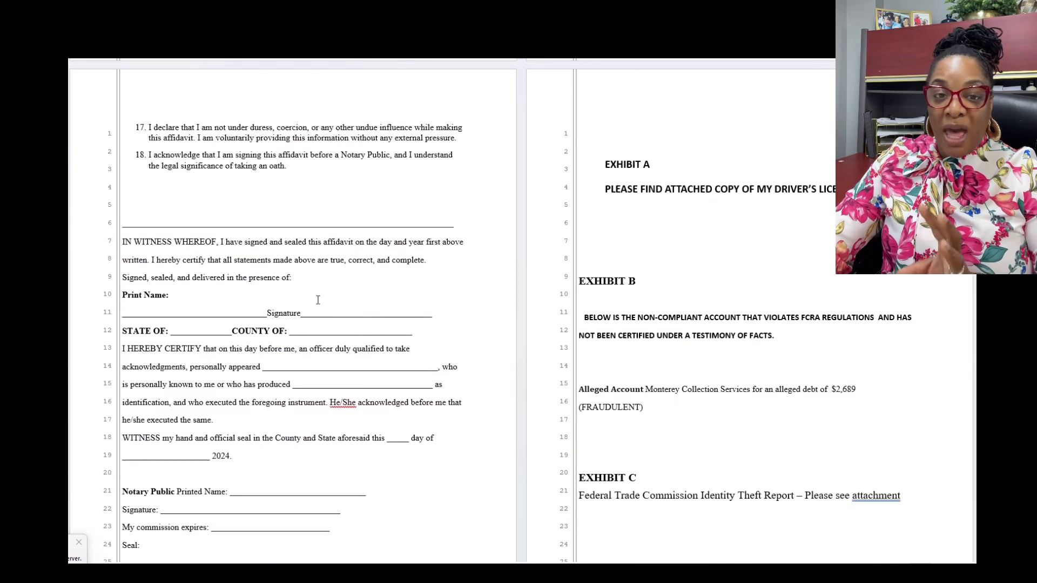
scroll(481, 372, up, 2)
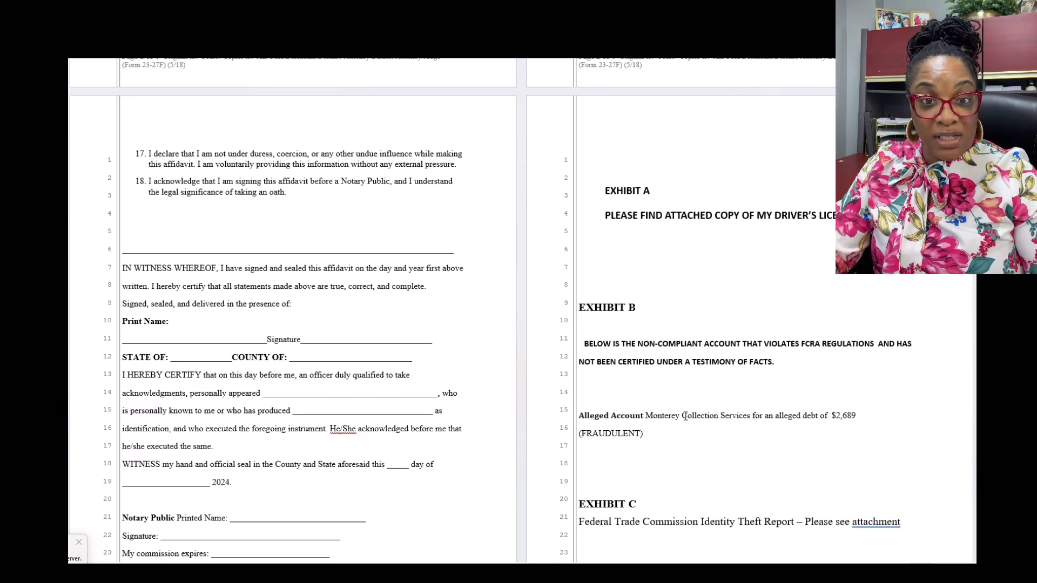
scroll(684, 416, down, 1)
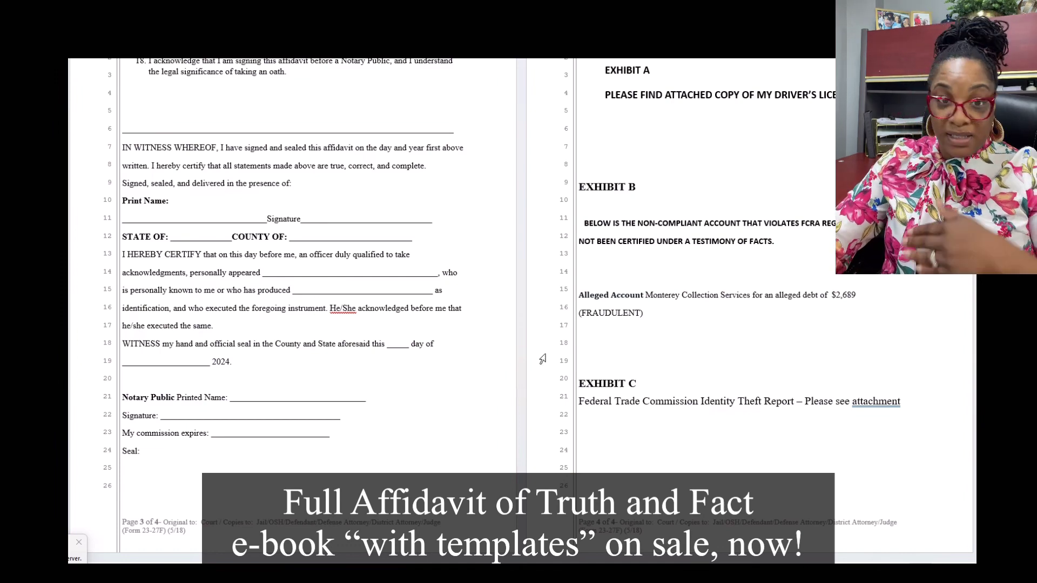
scroll(544, 359, up, 3)
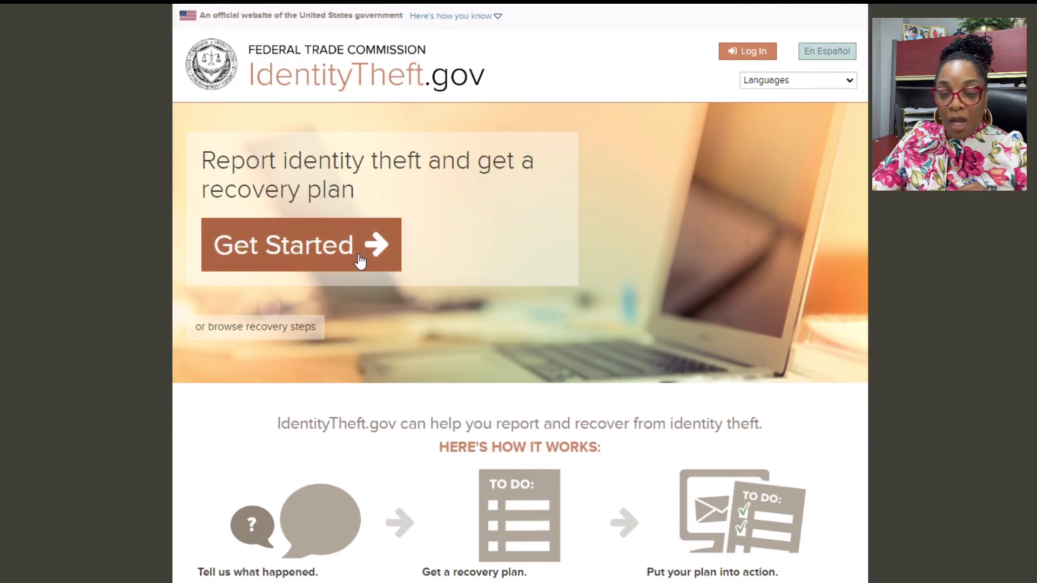
Start an identity theft report with other account types misused to get medical care.
click(359, 261)
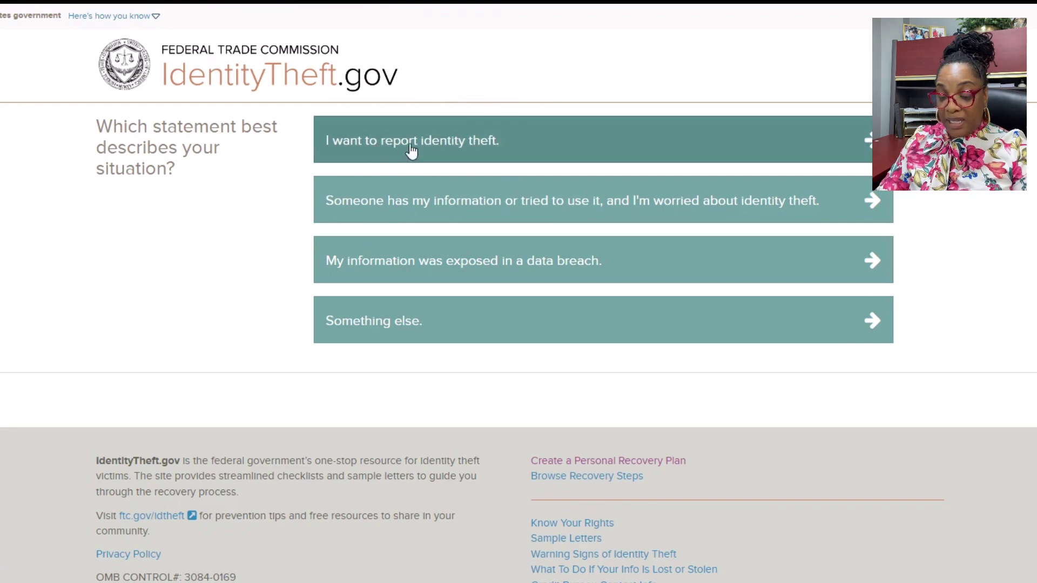
click(410, 151)
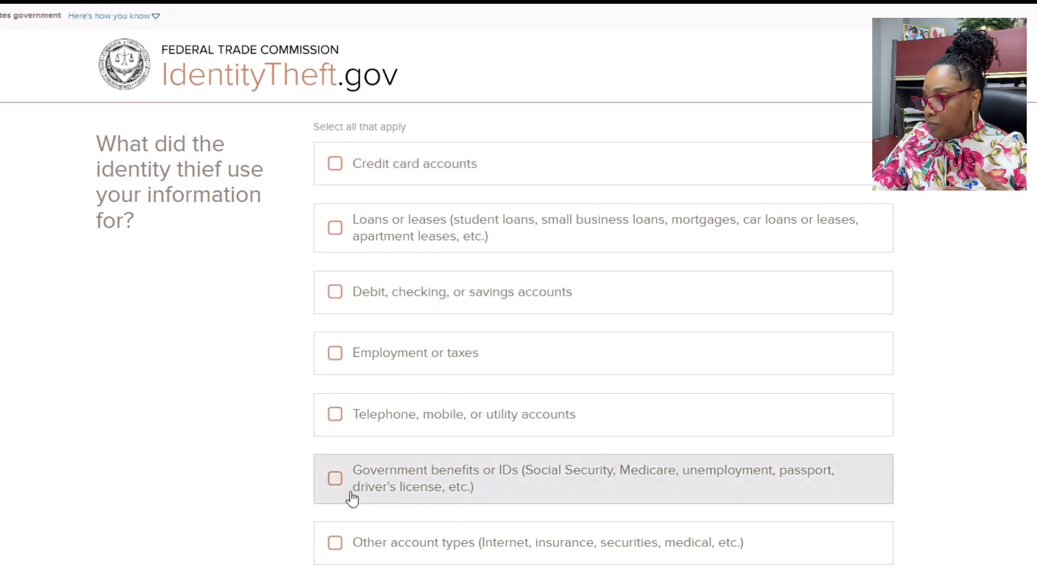
click(334, 543)
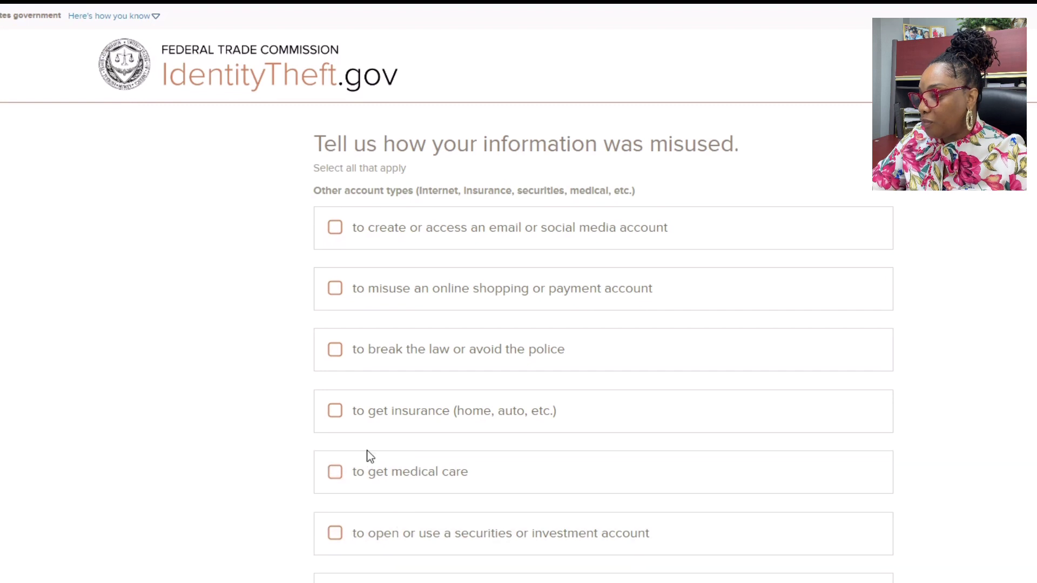
click(335, 473)
scroll(540, 422, down, 6)
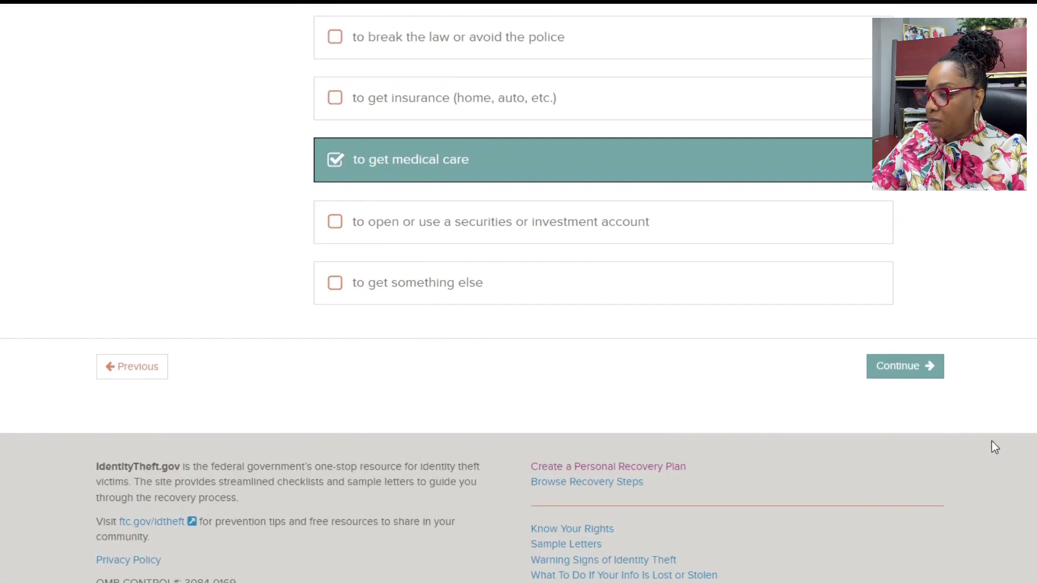
click(940, 372)
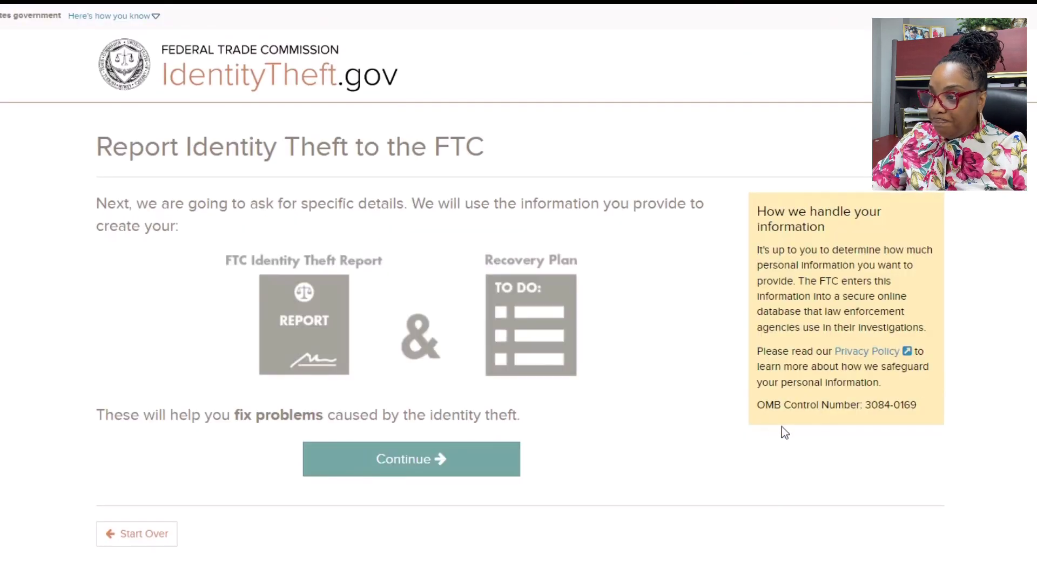
Name wake med as the provider and January 2023 as when the problem was noticed.
click(501, 466)
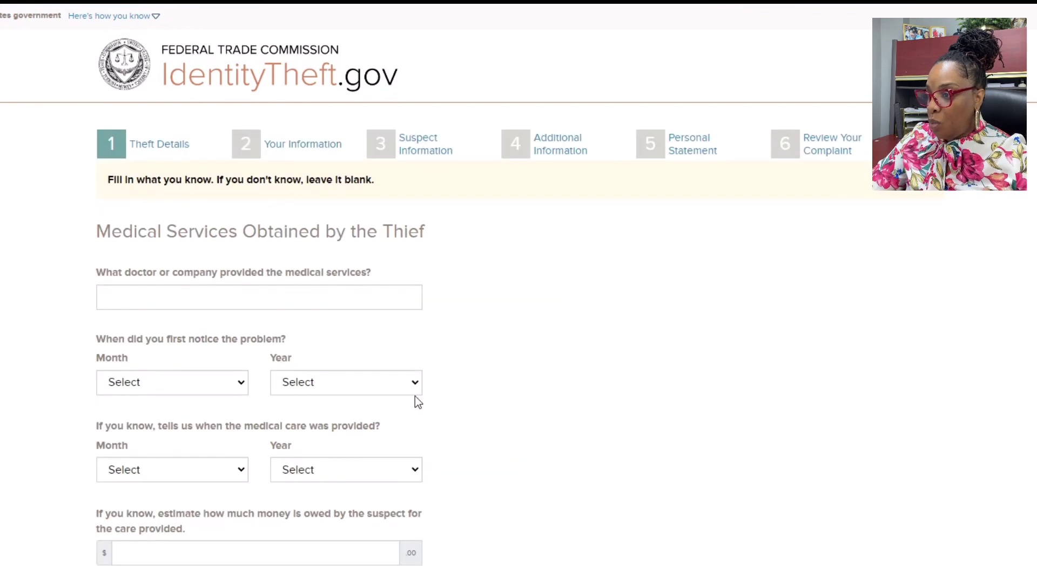
click(198, 292)
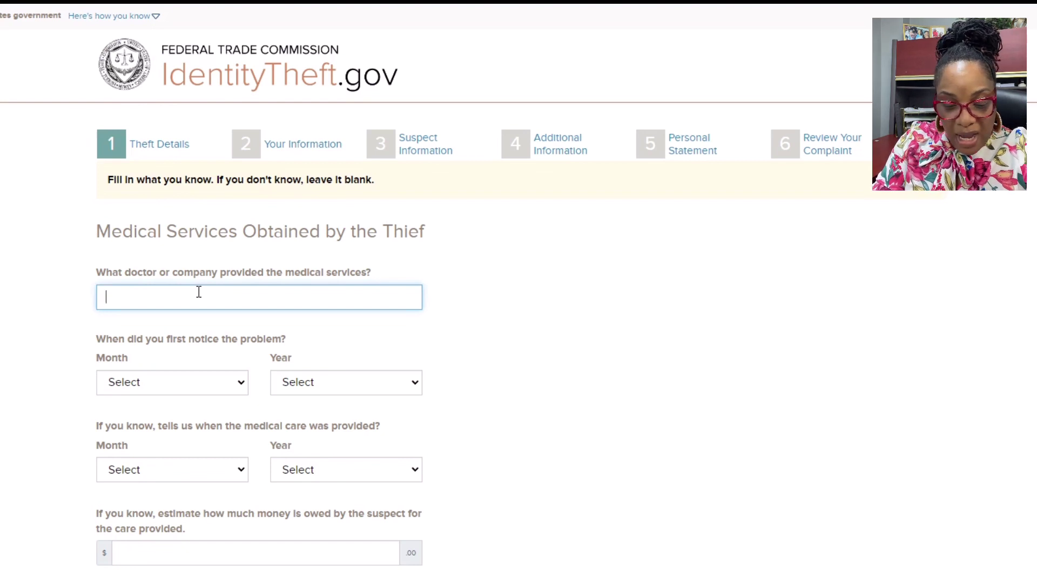
text(wak)
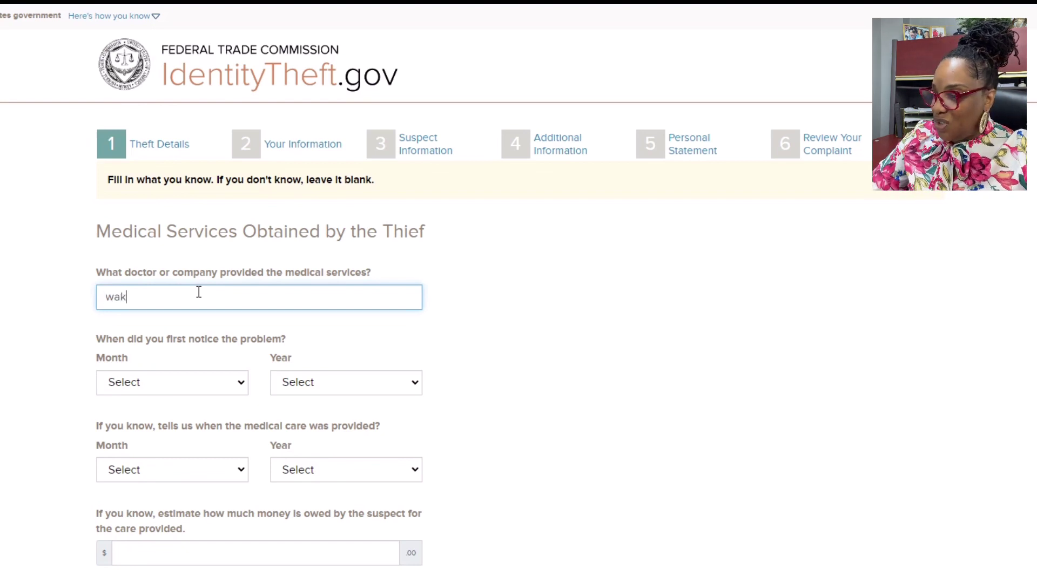
text(e med)
click(190, 381)
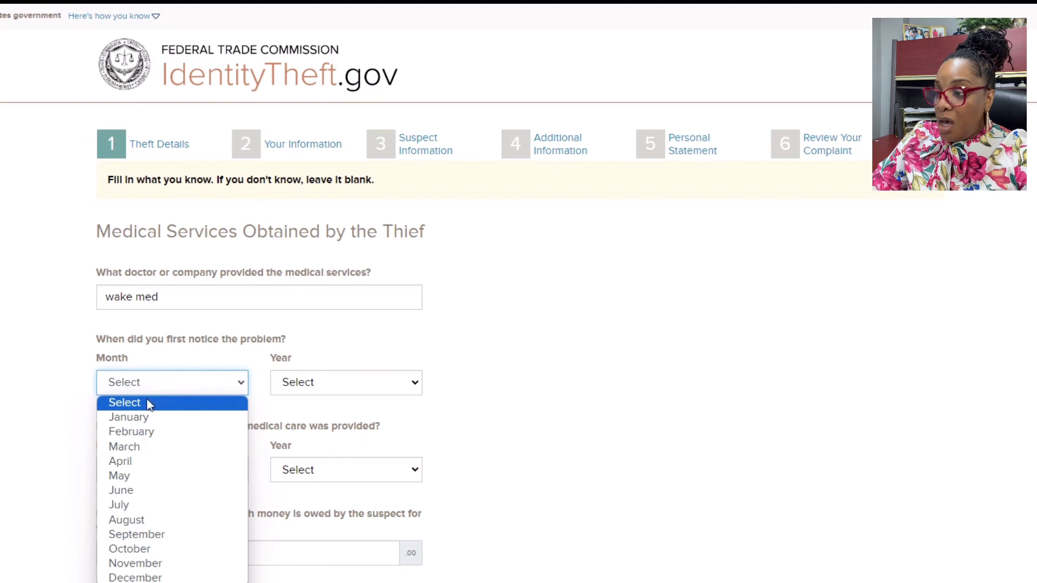
click(145, 417)
click(298, 381)
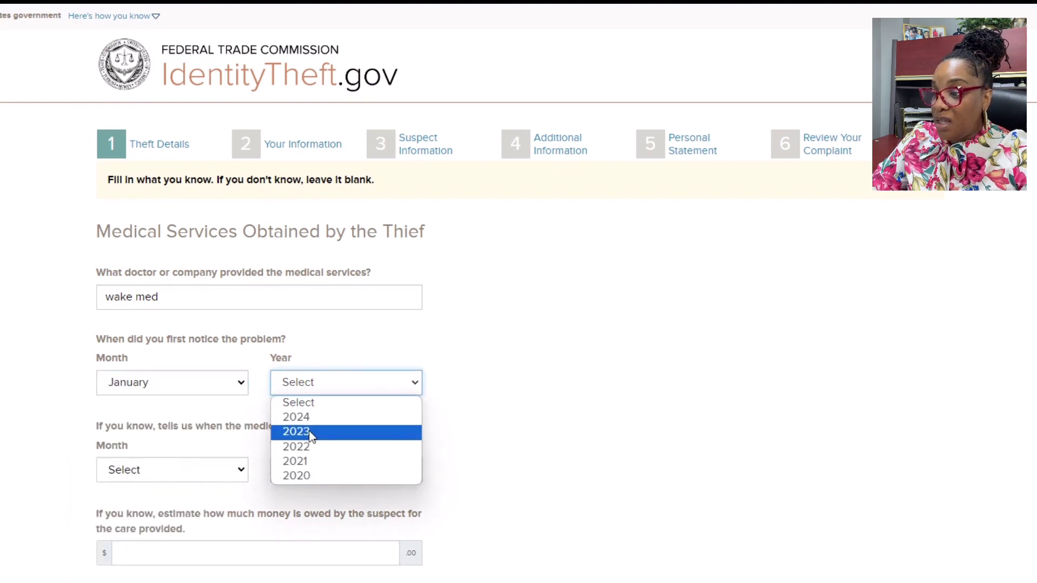
click(302, 430)
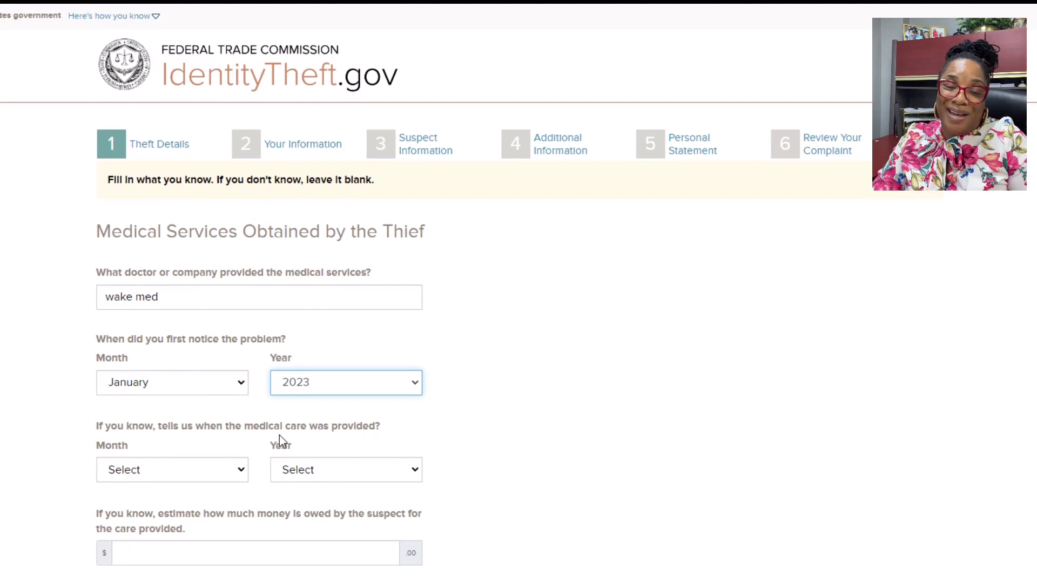
Enter 2890 as the estimated amount owed, without a comma.
scroll(271, 438, down, 4)
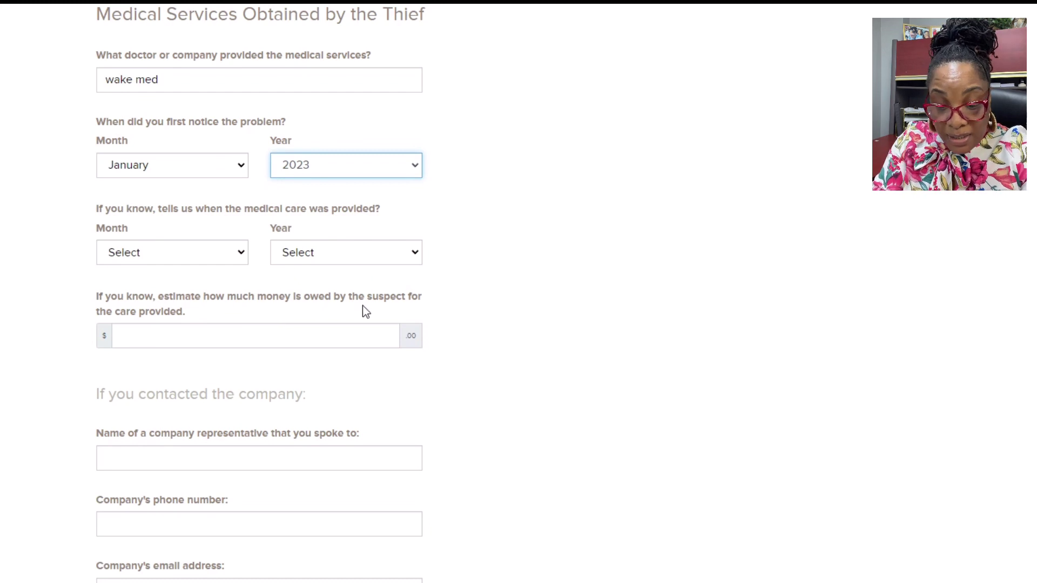
click(326, 335)
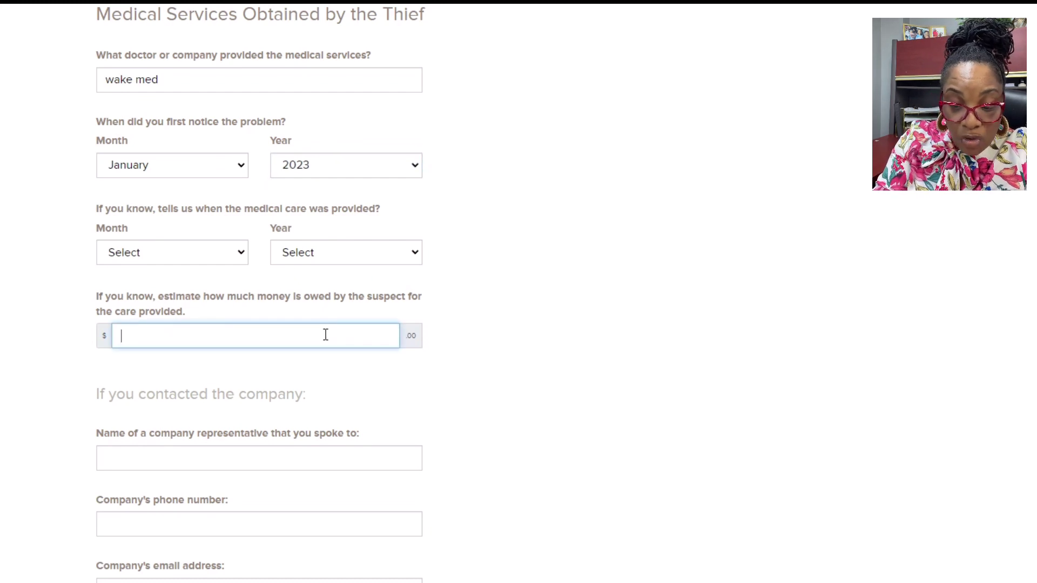
text(2)
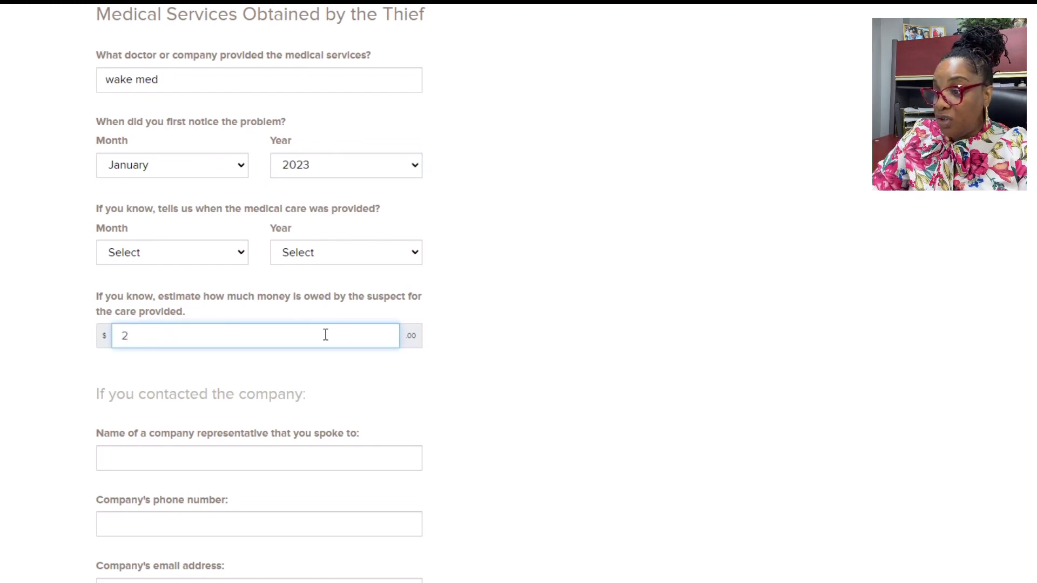
text(,890)
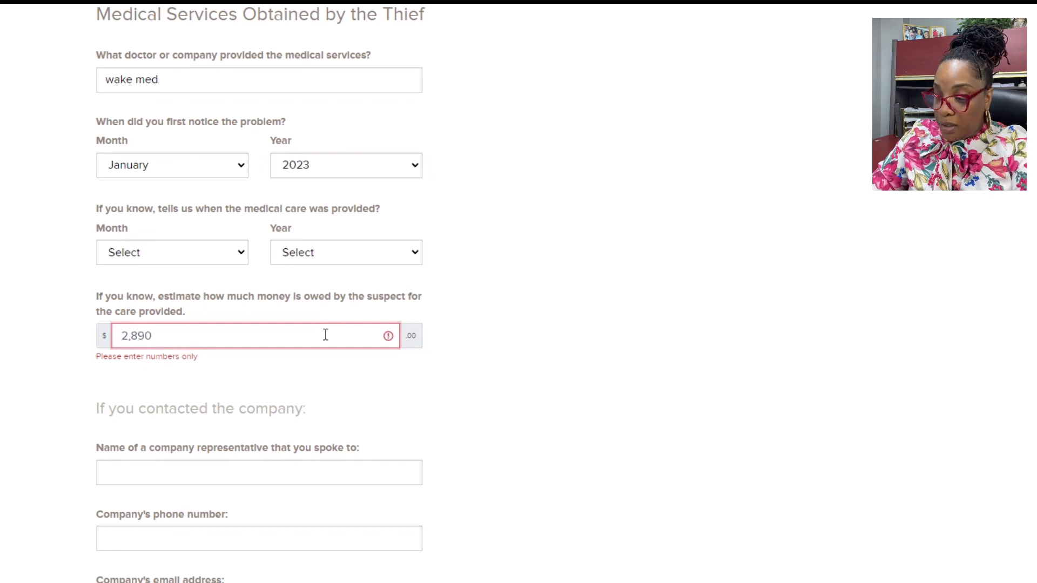
click(128, 337)
key(BackSpace)
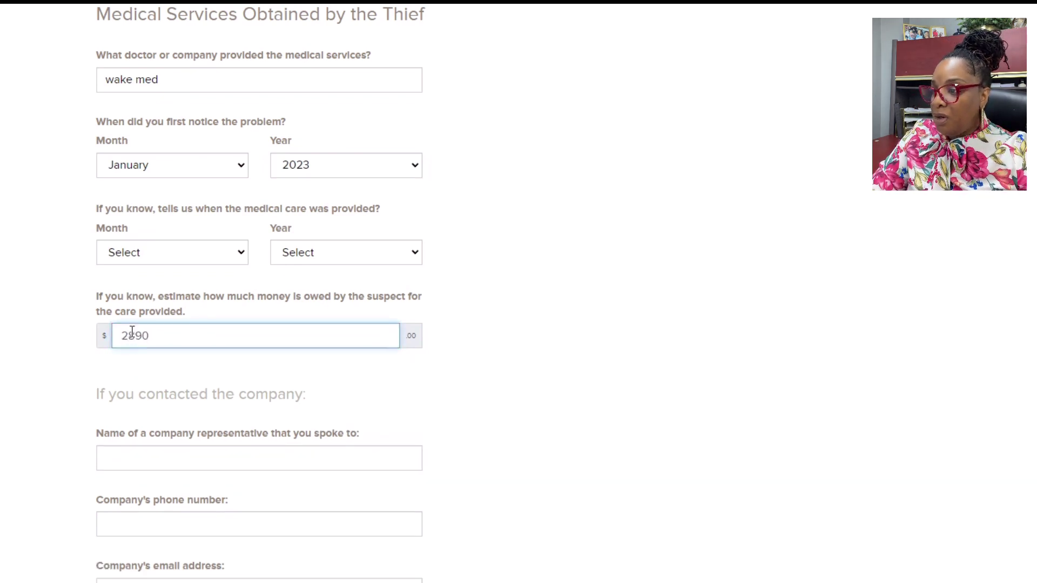
Enter LVNV Funding as the company representative and continue to Your Information.
scroll(171, 379, down, 3)
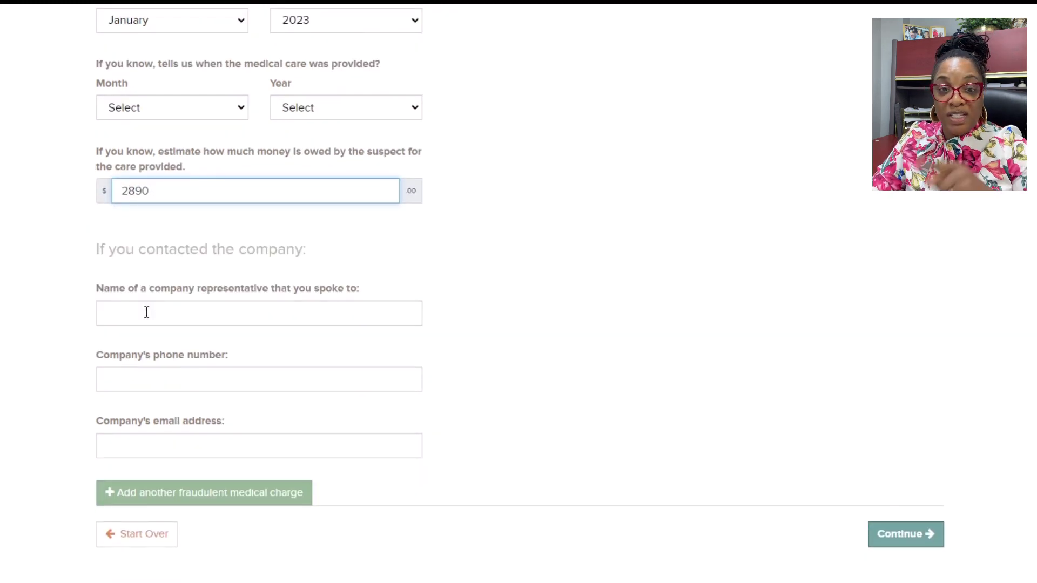
click(307, 319)
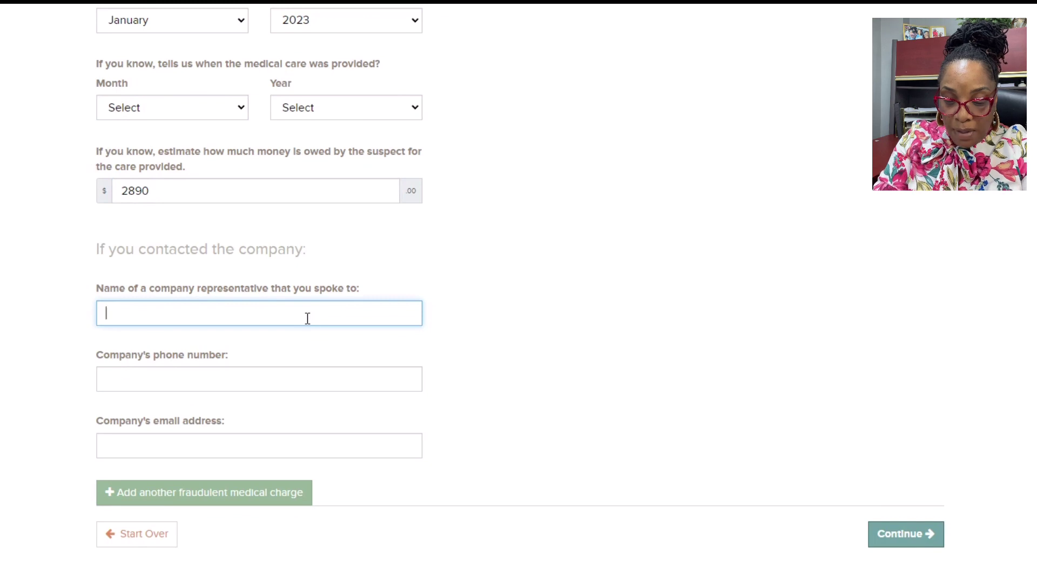
text(LVNV )
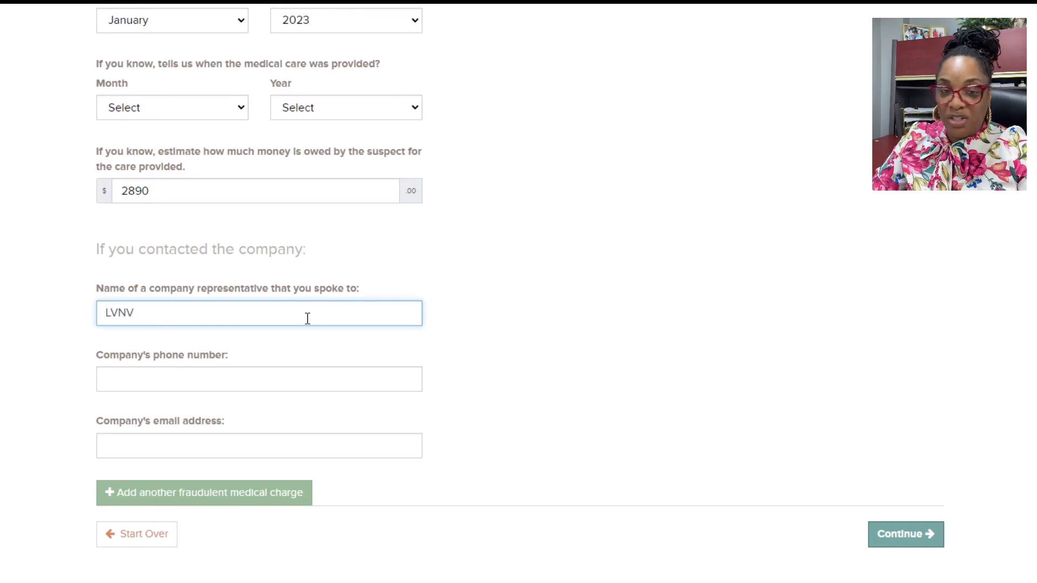
text(Funding)
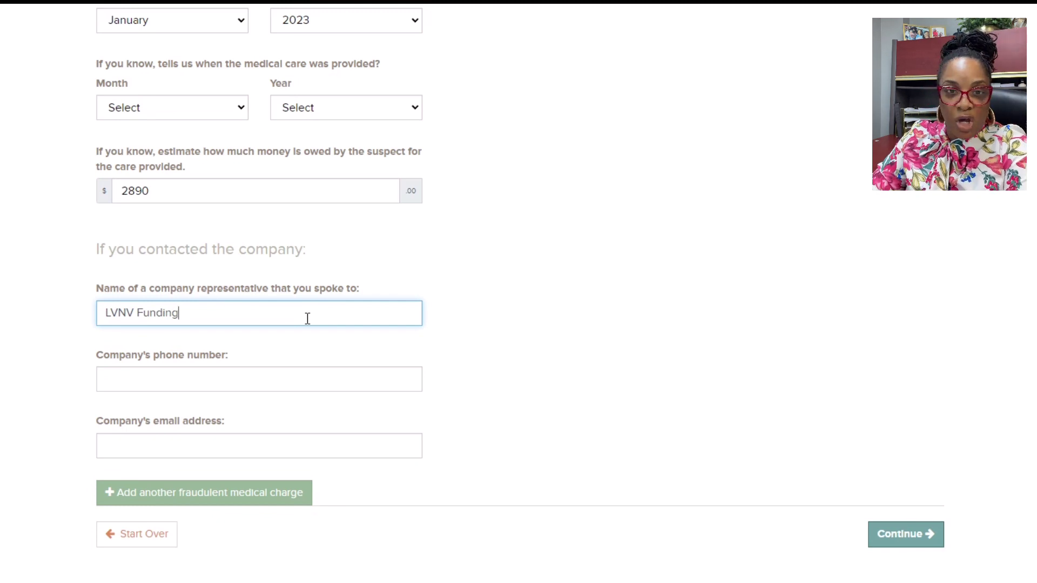
click(258, 378)
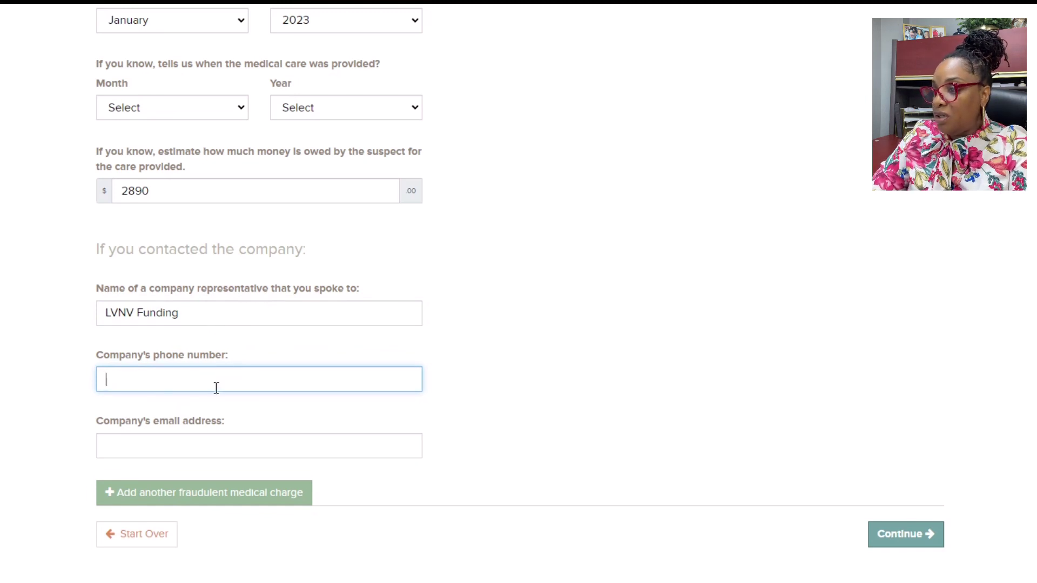
click(925, 546)
Fill in a placeholder first and last name.
scroll(404, 393, down, 1)
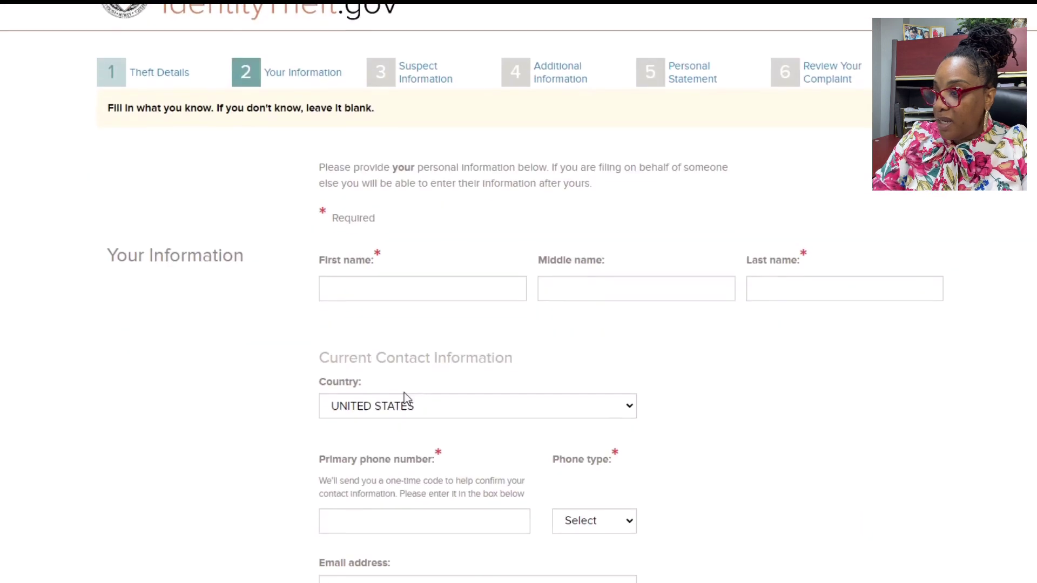
click(382, 287)
text(Test)
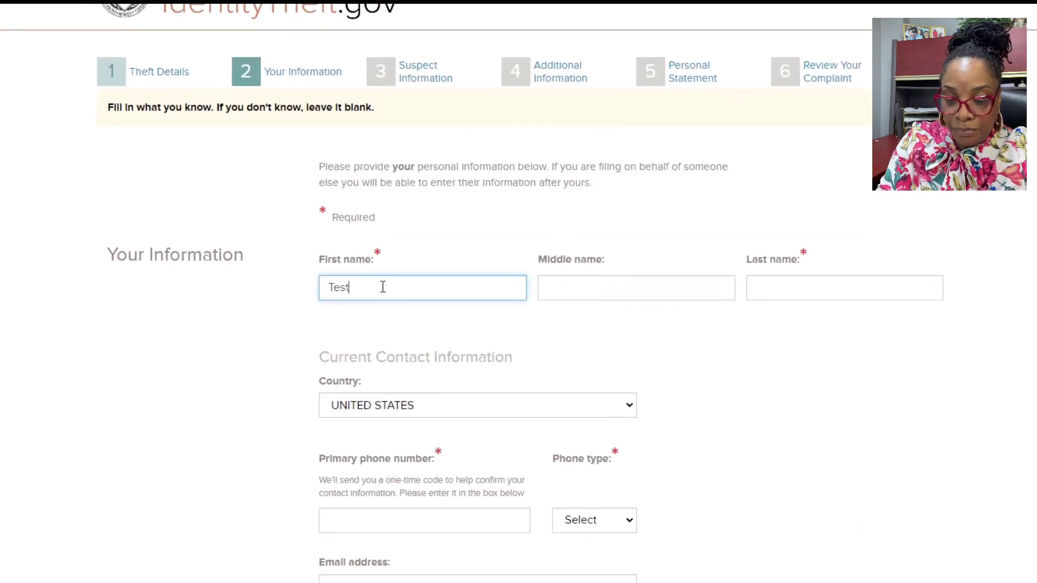
click(799, 278)
text(Test)
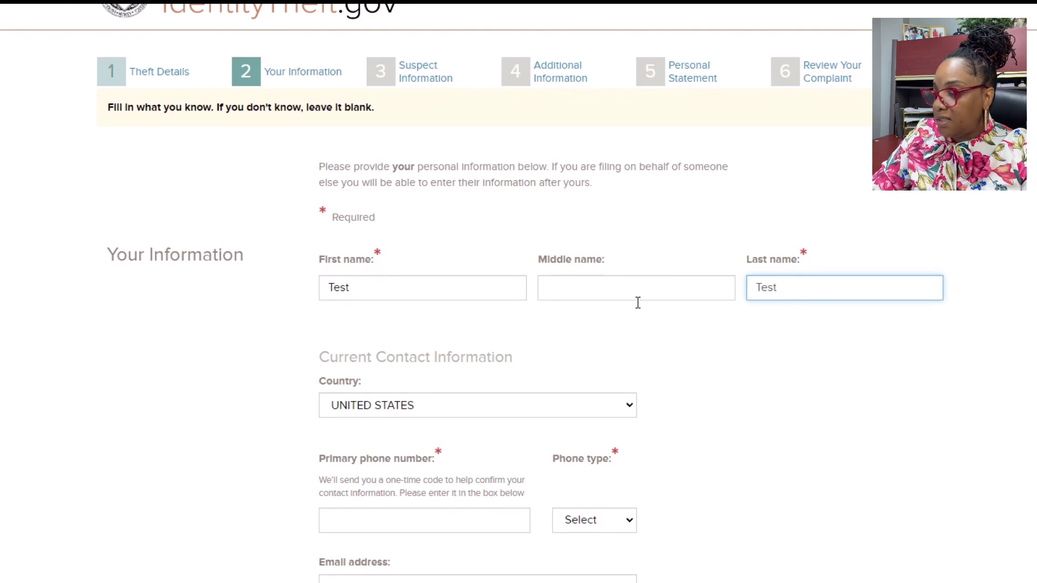
Enter the primary phone number and set its phone type to Mobile.
scroll(456, 412, down, 3)
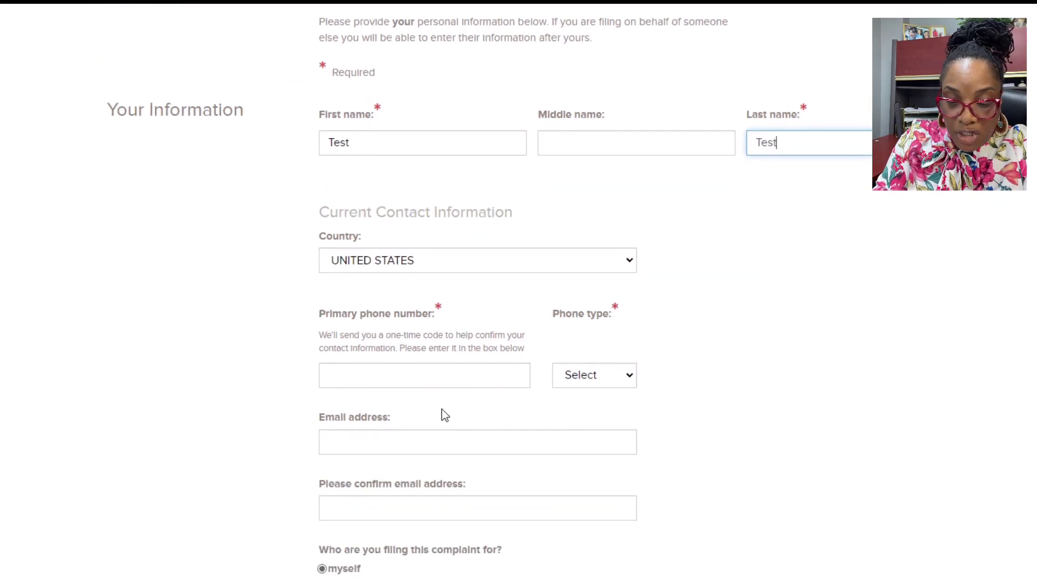
click(388, 371)
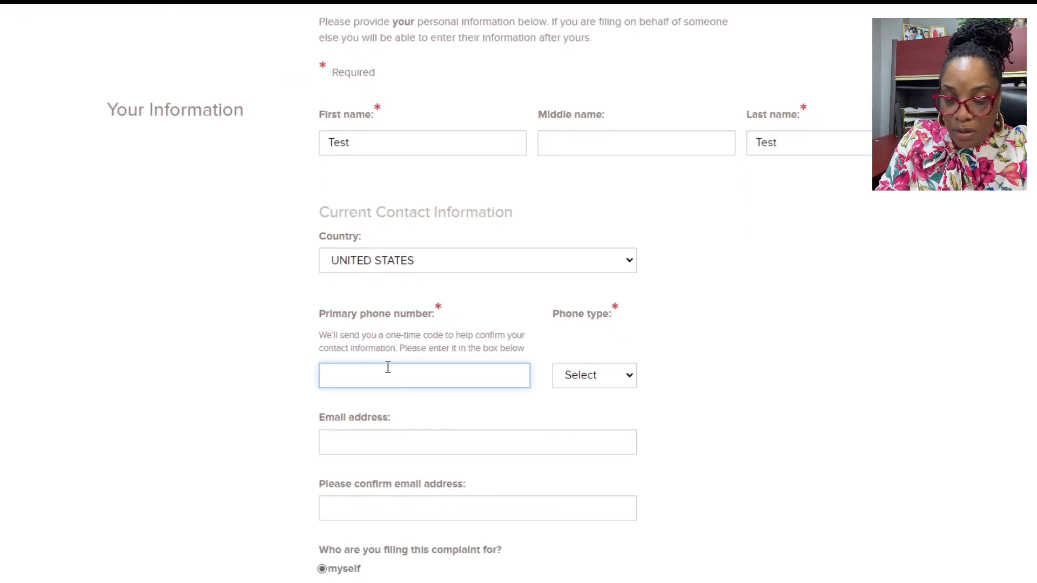
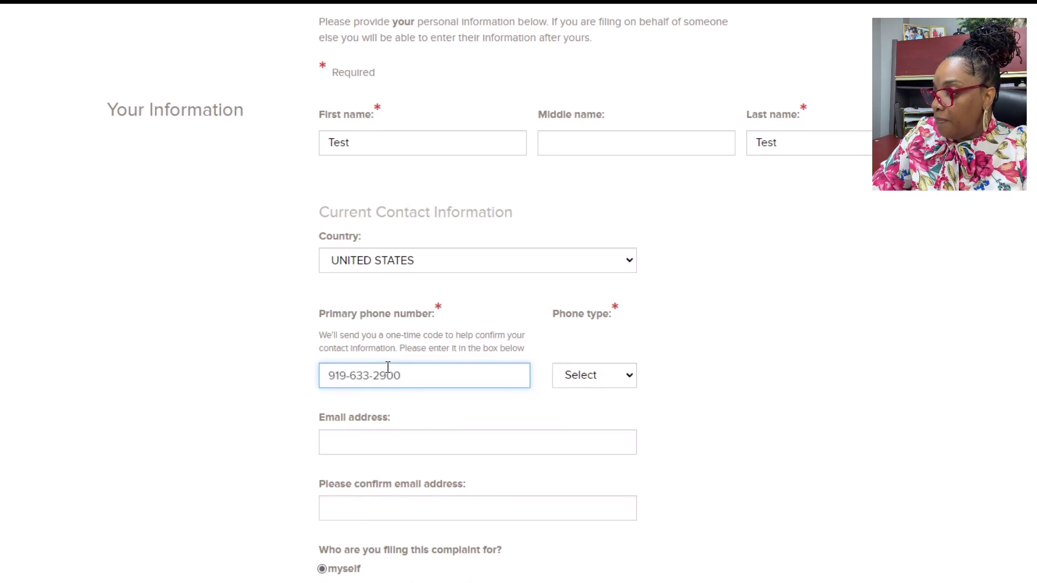
click(614, 375)
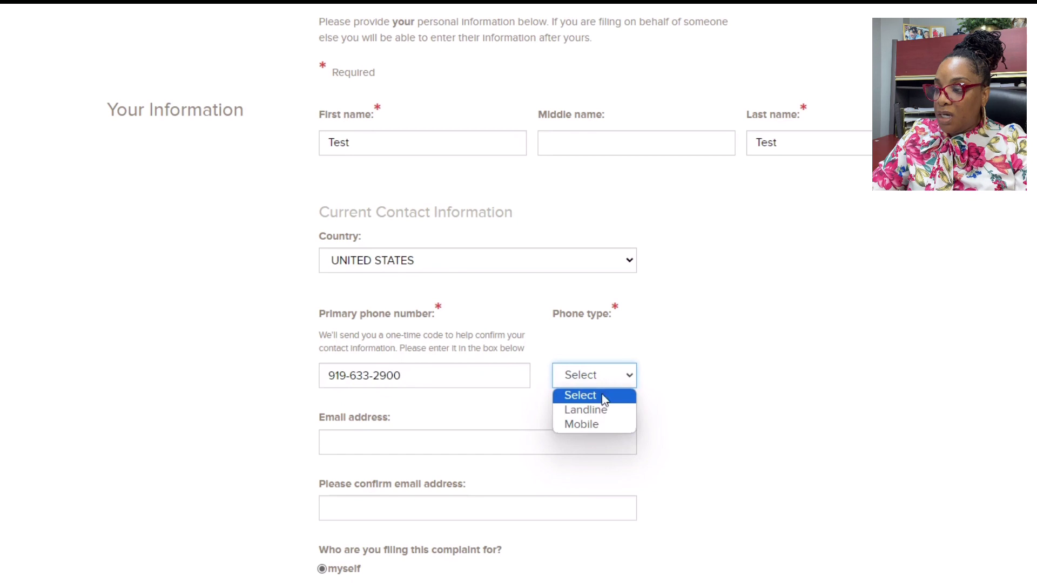
click(594, 421)
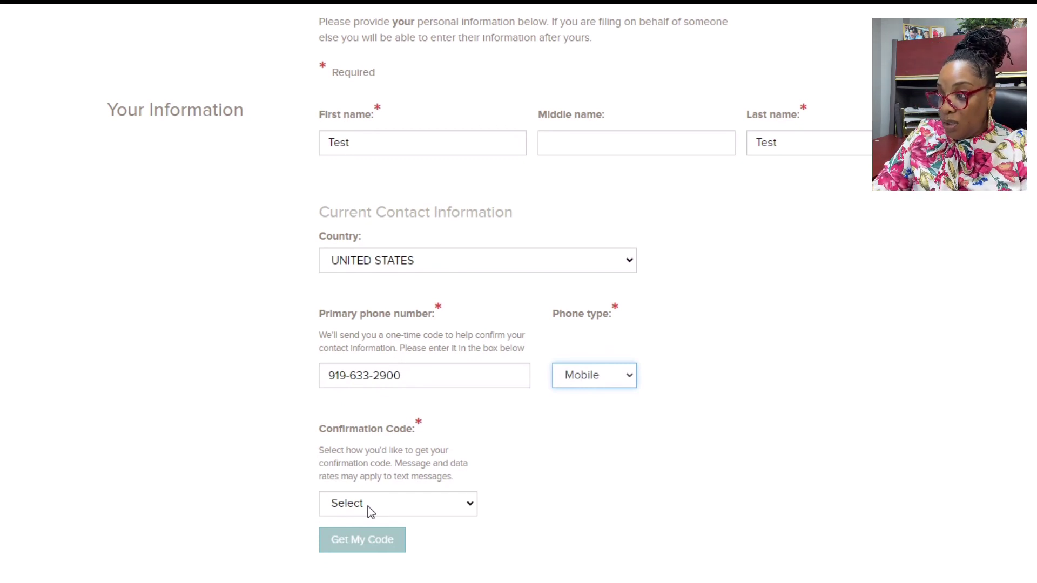
Verify the primary phone by entering the confirmation code received by text message.
click(368, 506)
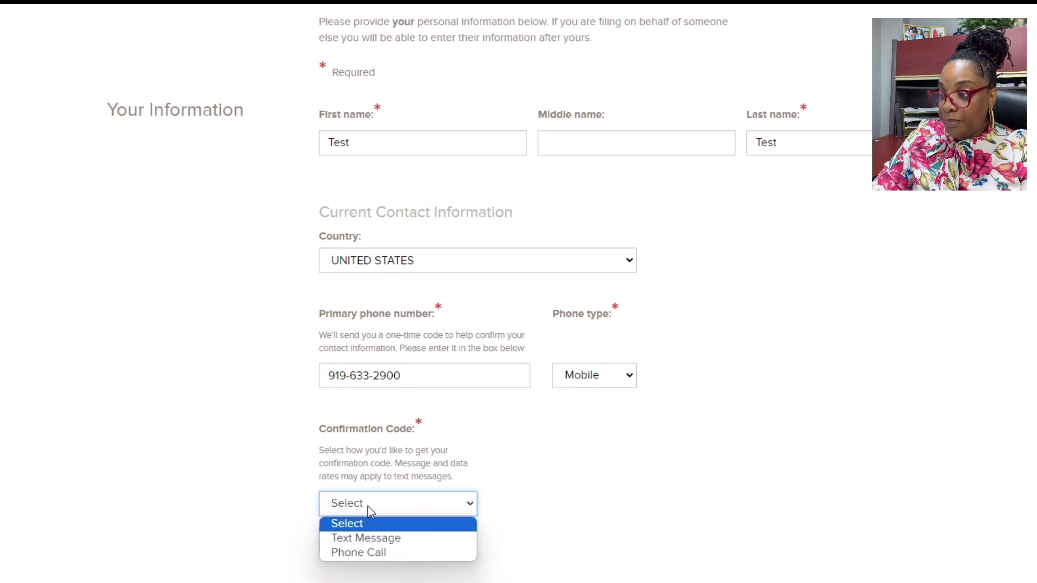
click(370, 539)
click(372, 545)
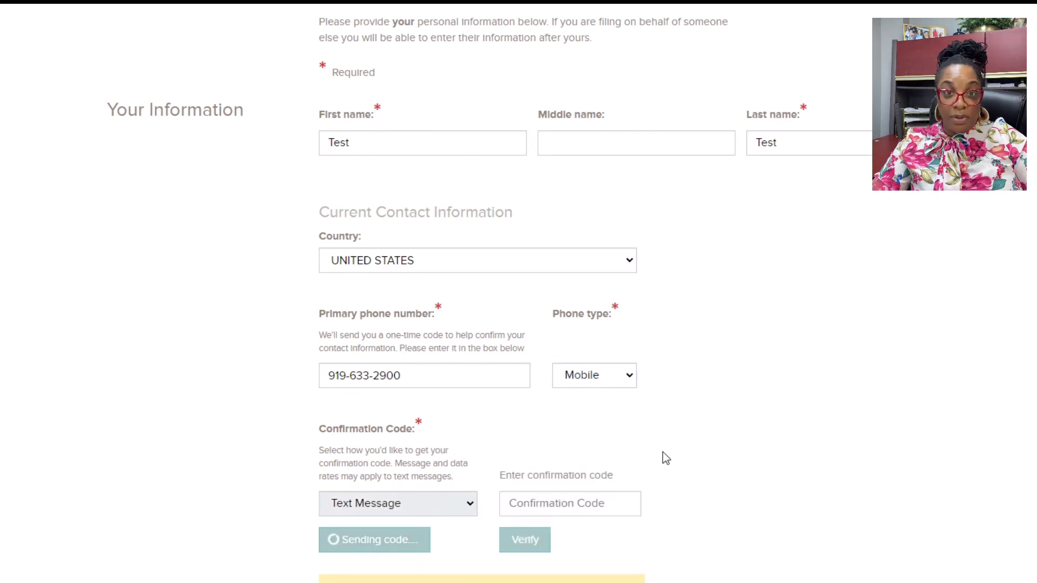
click(580, 503)
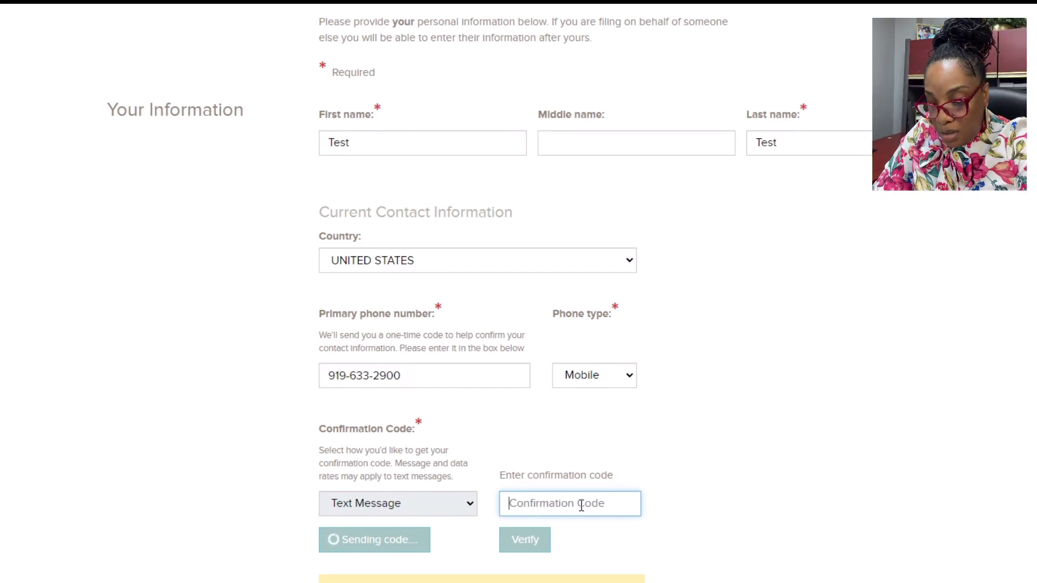
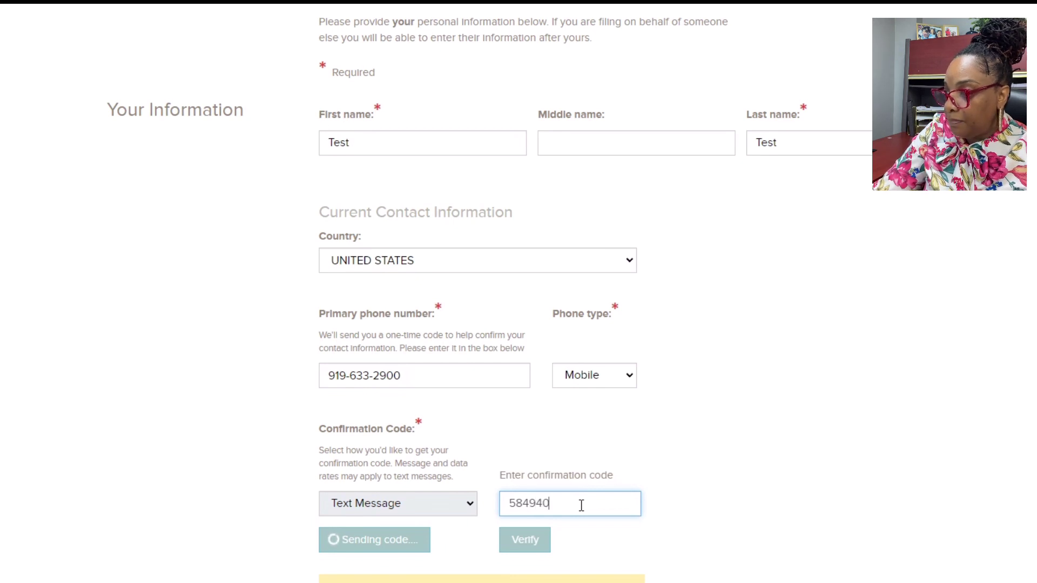
click(538, 547)
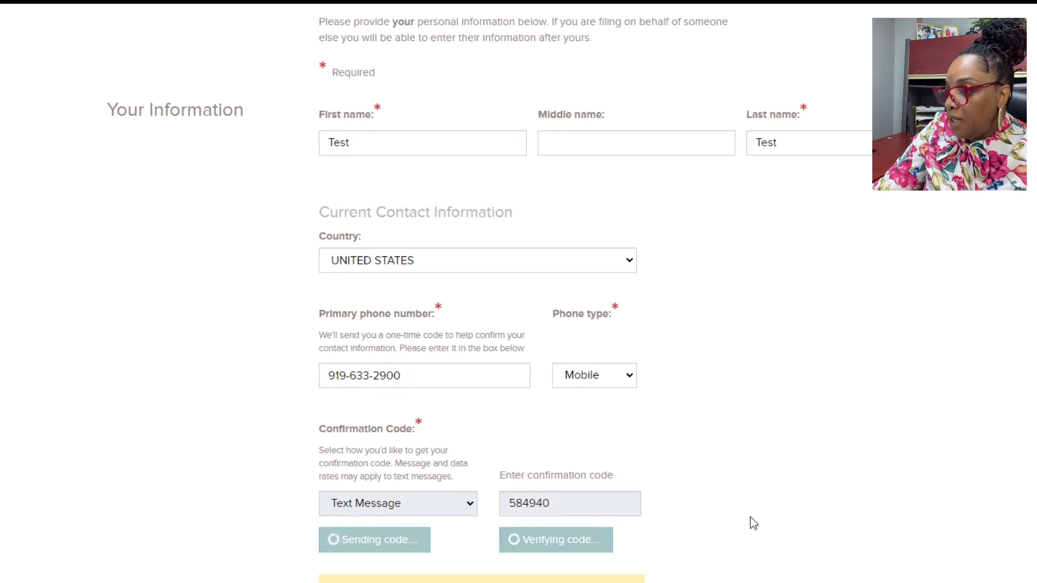
scroll(681, 467, down, 3)
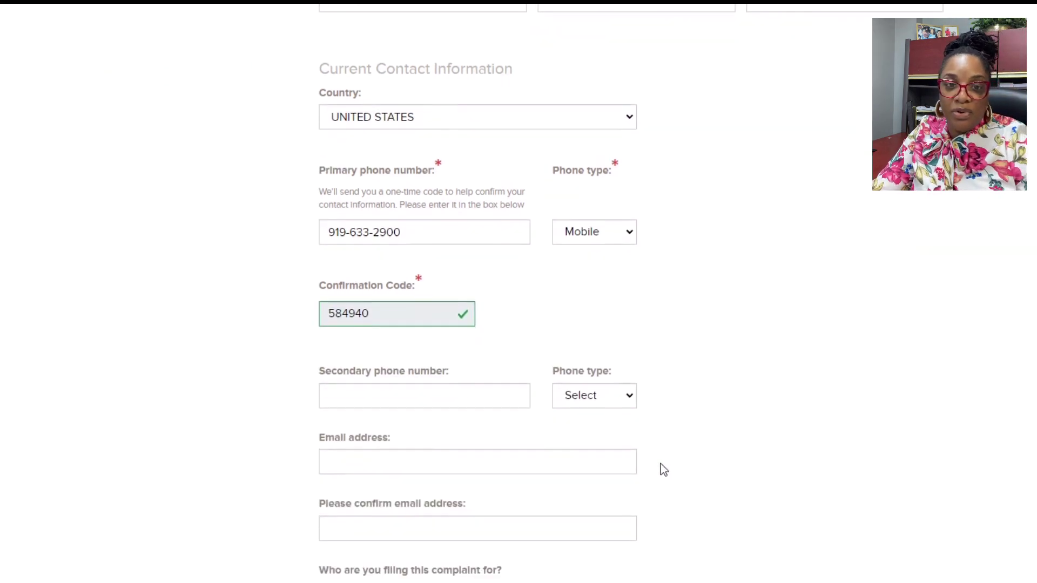
scroll(476, 394, down, 4)
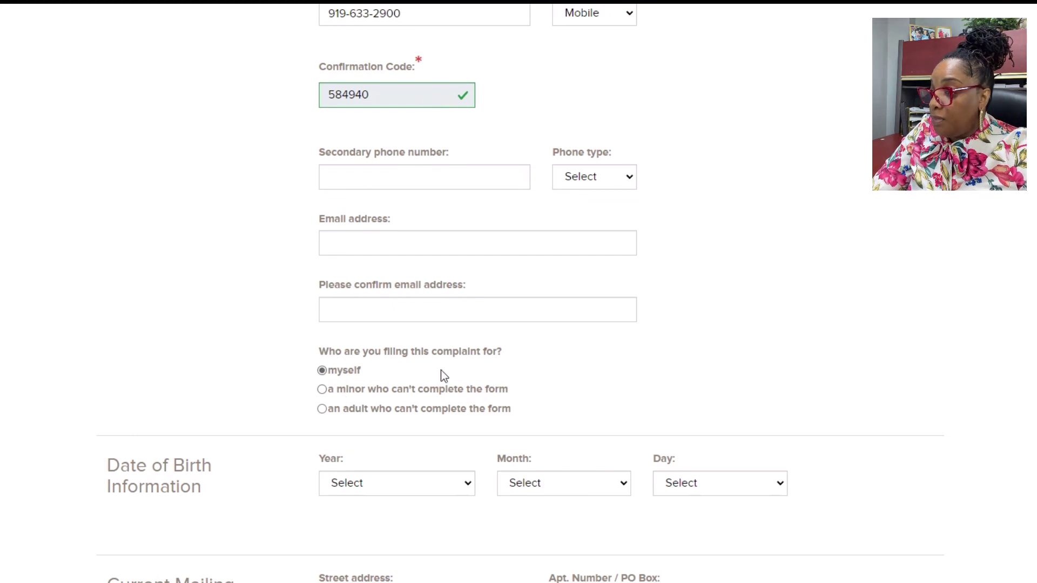
scroll(345, 400, down, 1)
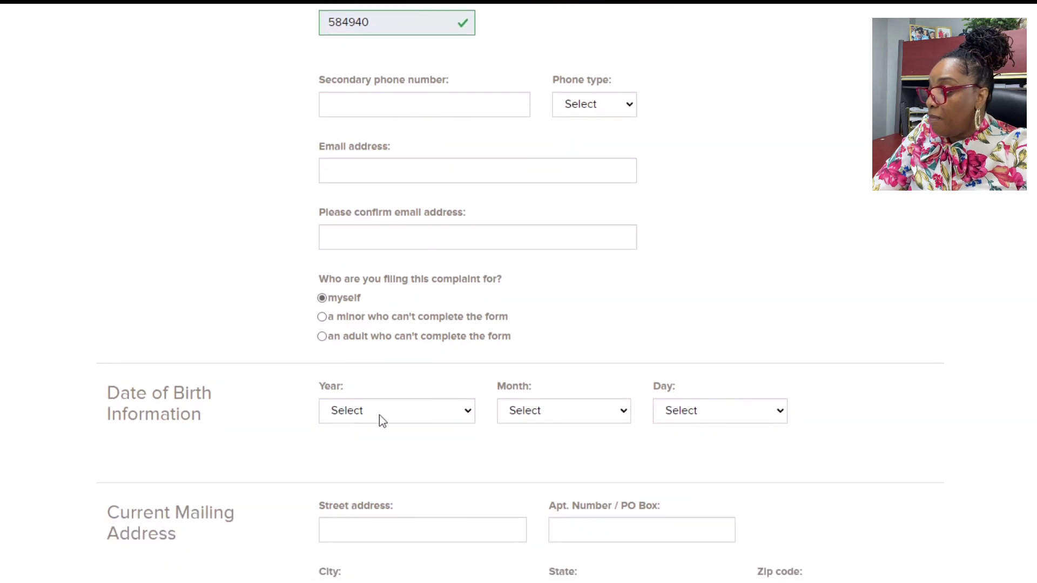
click(390, 416)
click(425, 215)
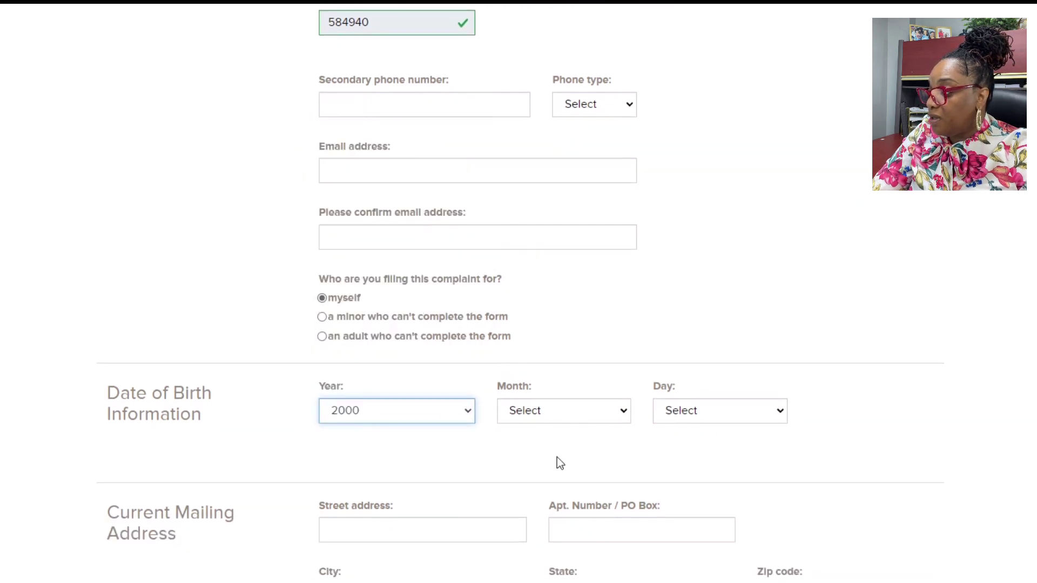
click(570, 410)
click(526, 549)
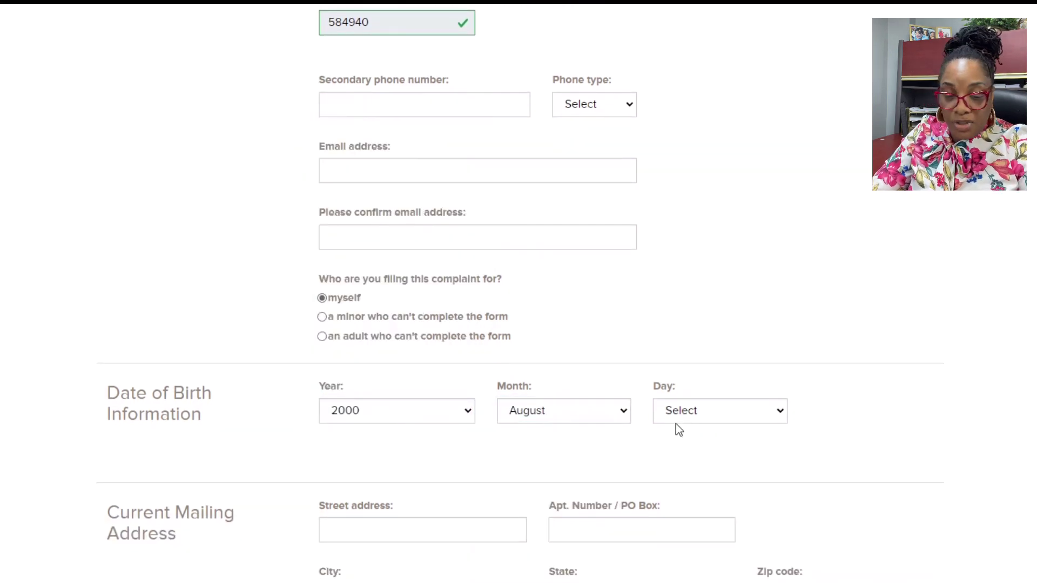
click(677, 419)
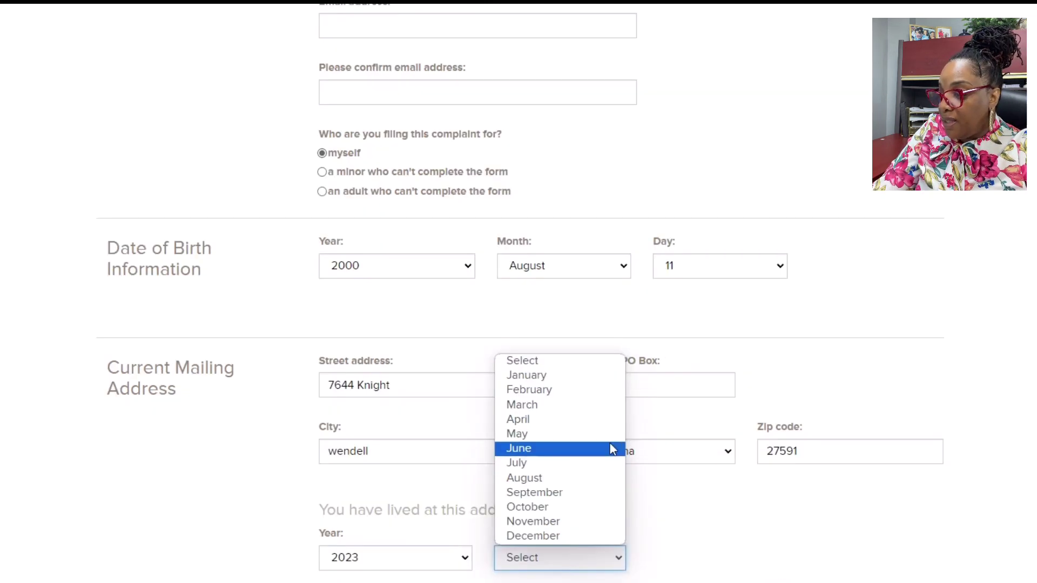
click(421, 508)
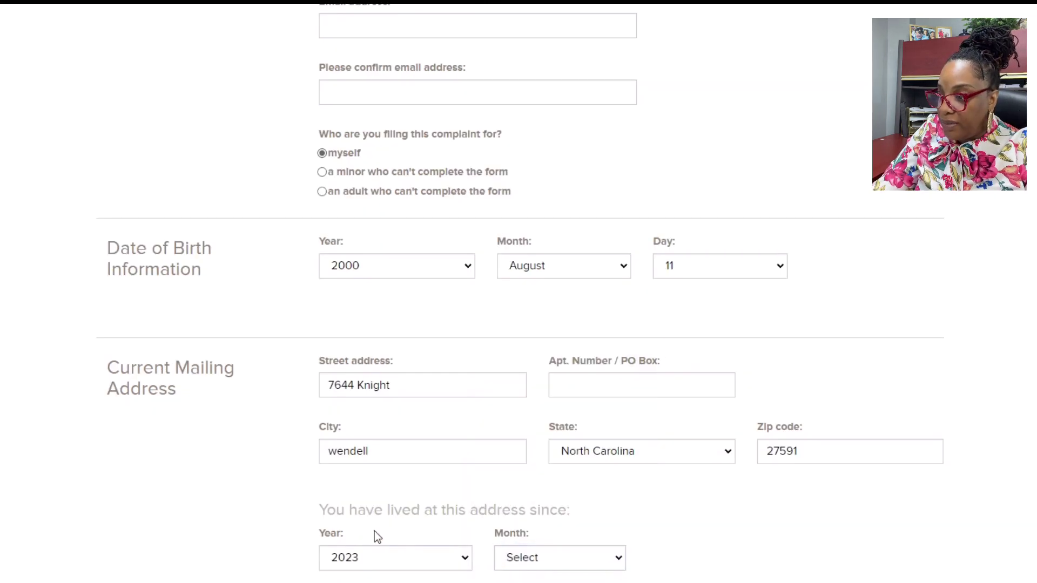
Set the 'lived here since' date to July 2008.
click(518, 569)
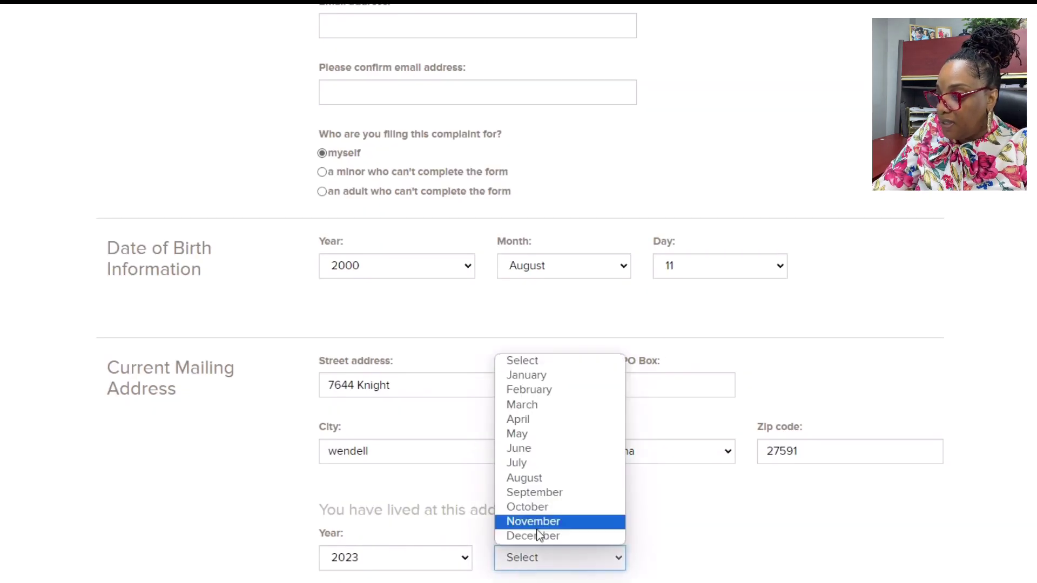
click(524, 464)
click(432, 555)
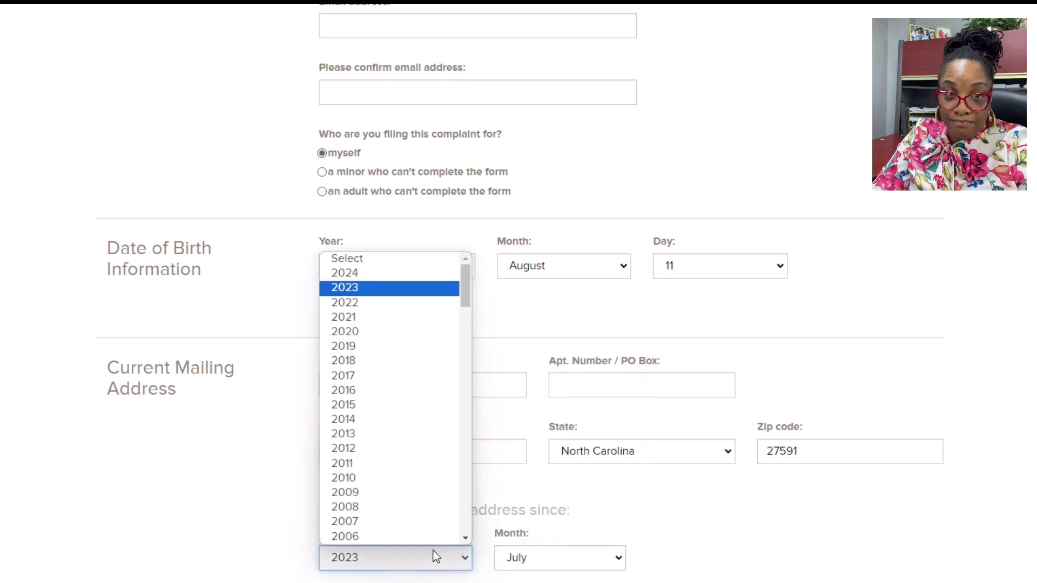
scroll(382, 481, down, 1)
click(382, 481)
scroll(460, 495, down, 5)
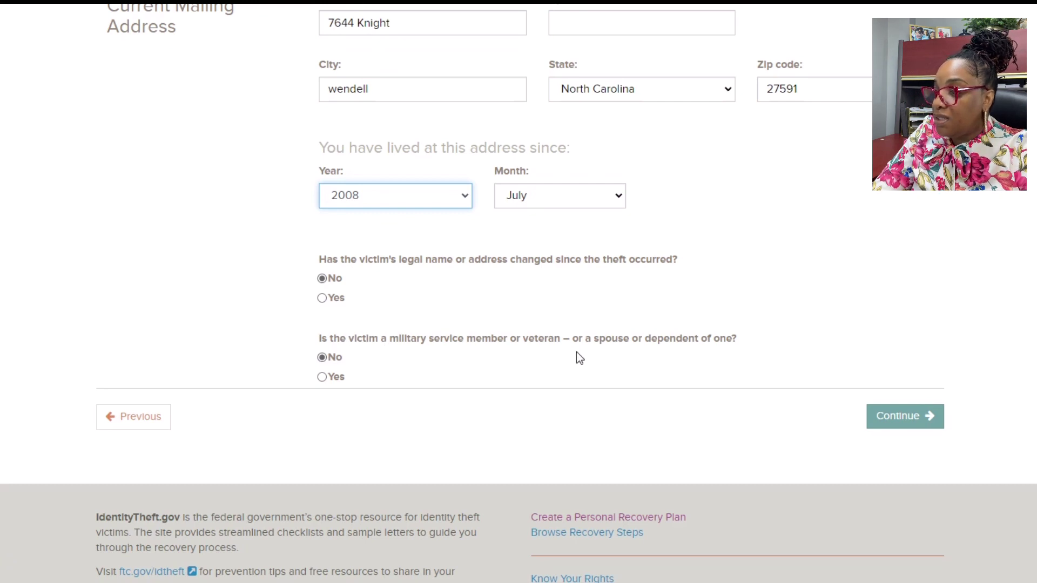
Move to step 3, Suspect Information, keeping 'No, not at this time' for knowing the thief.
click(895, 420)
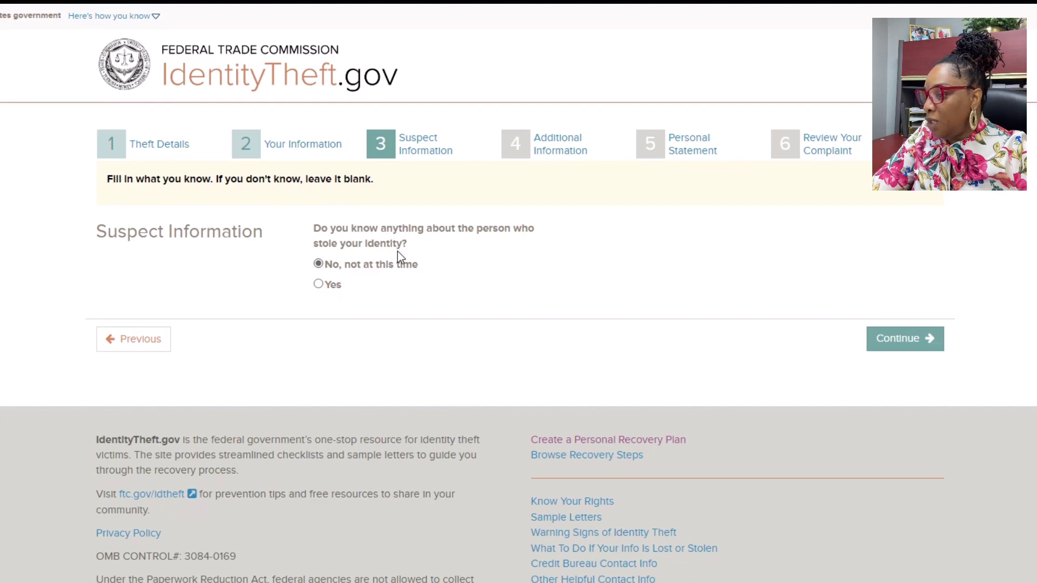
Answer Yes for a reviewed credit report and fraudulent accounts, and mark Addresses as wrong.
click(920, 338)
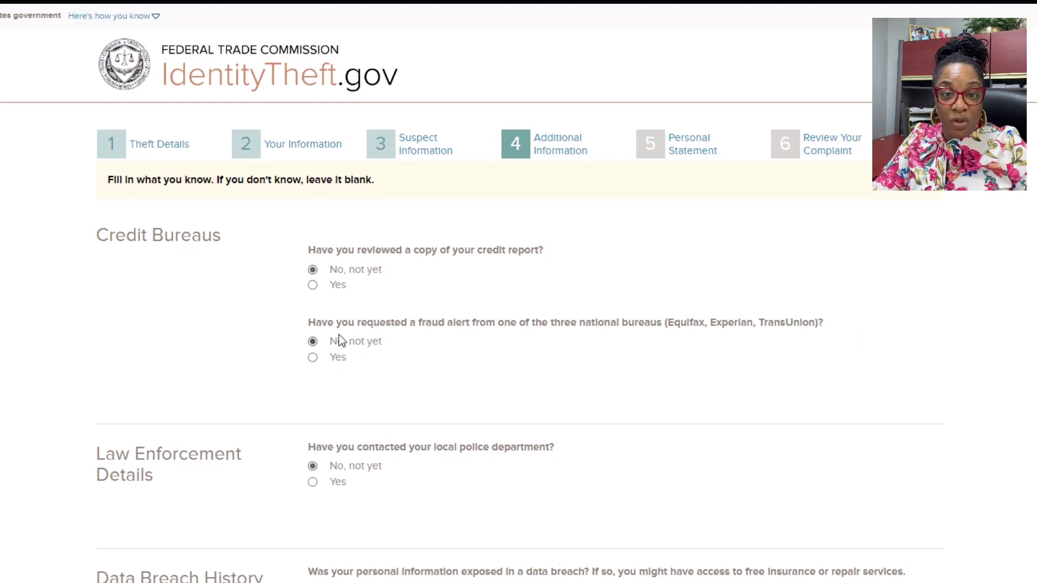
click(319, 287)
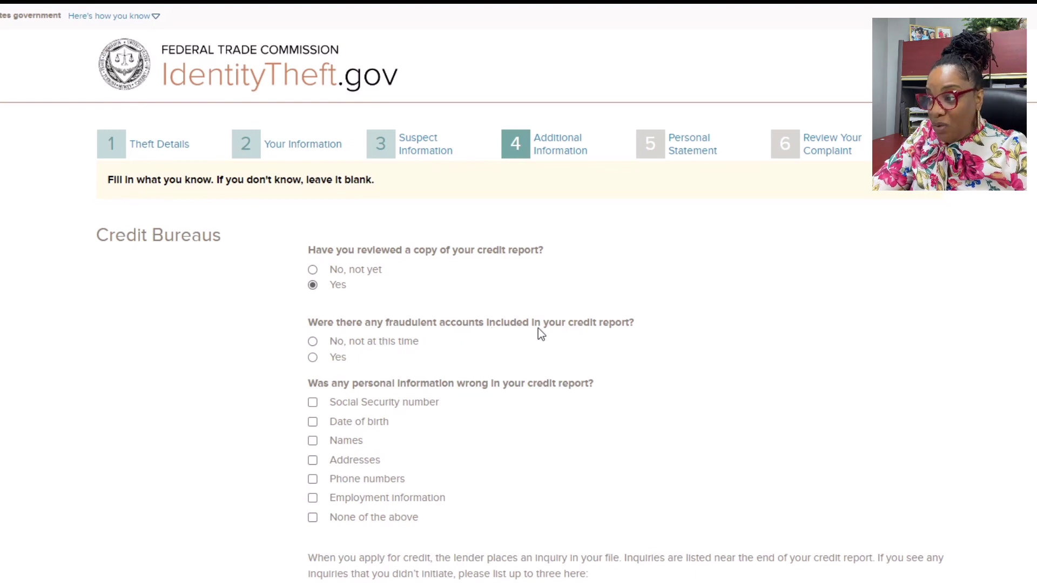
click(313, 357)
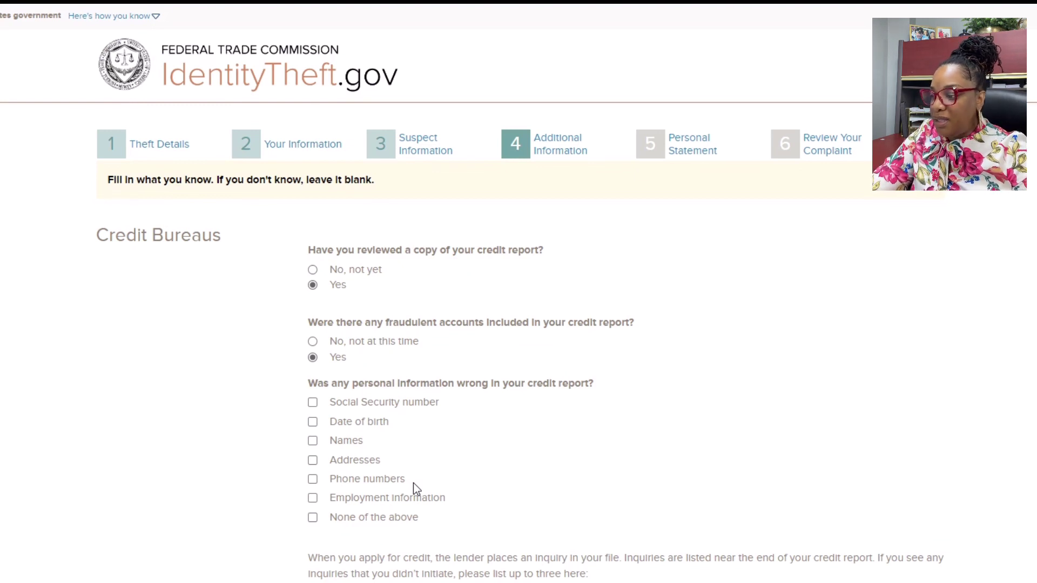
click(316, 463)
scroll(354, 486, down, 1)
Enter the incorrect address found on the credit report in the addresses field.
click(355, 496)
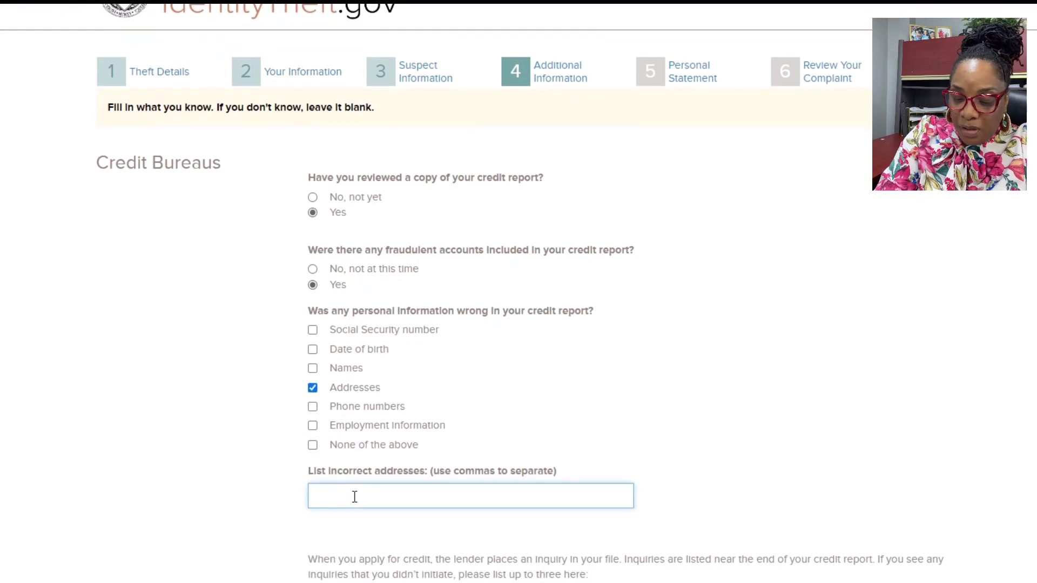
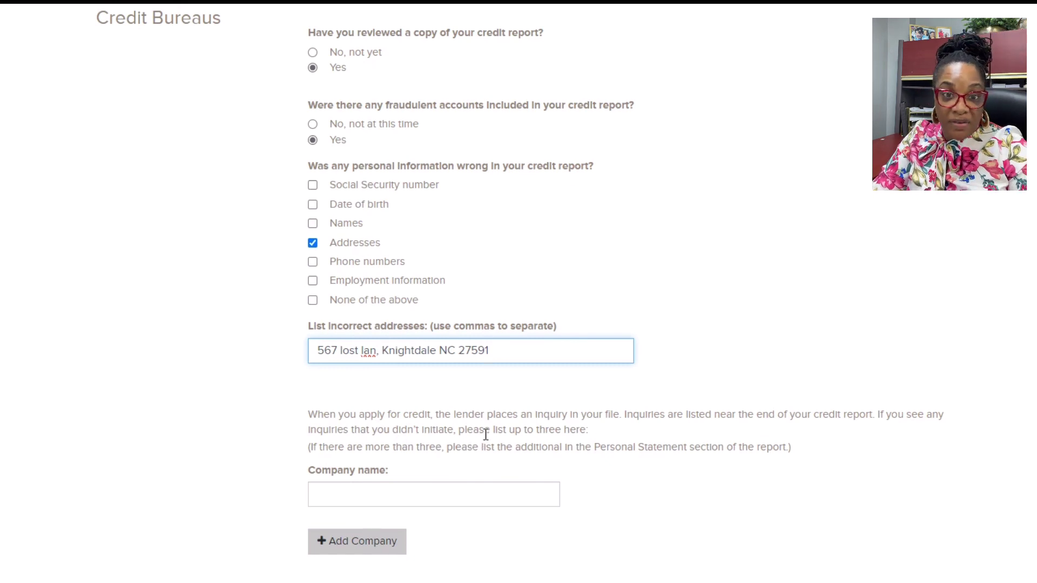
click(356, 491)
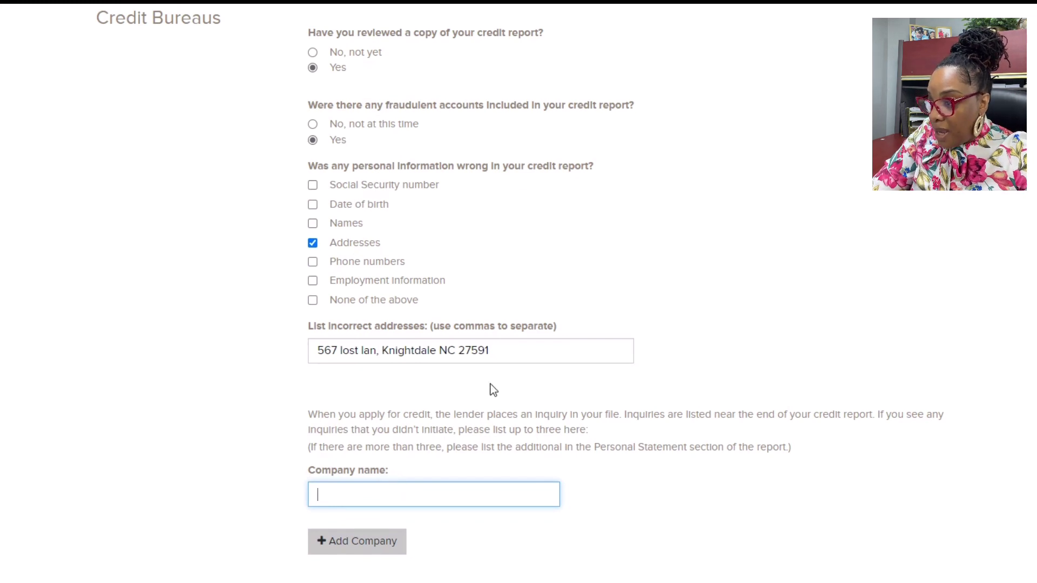
scroll(508, 380, down, 5)
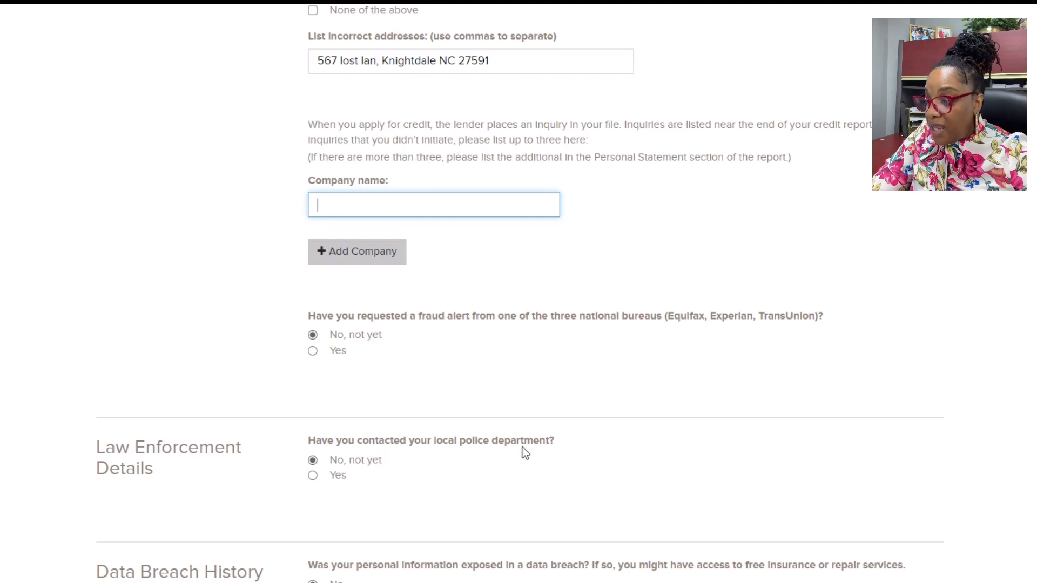
Answer 'No, not yet' for police contact, and Yes for a data breach with Equifax checked.
click(312, 477)
scroll(342, 548, down, 1)
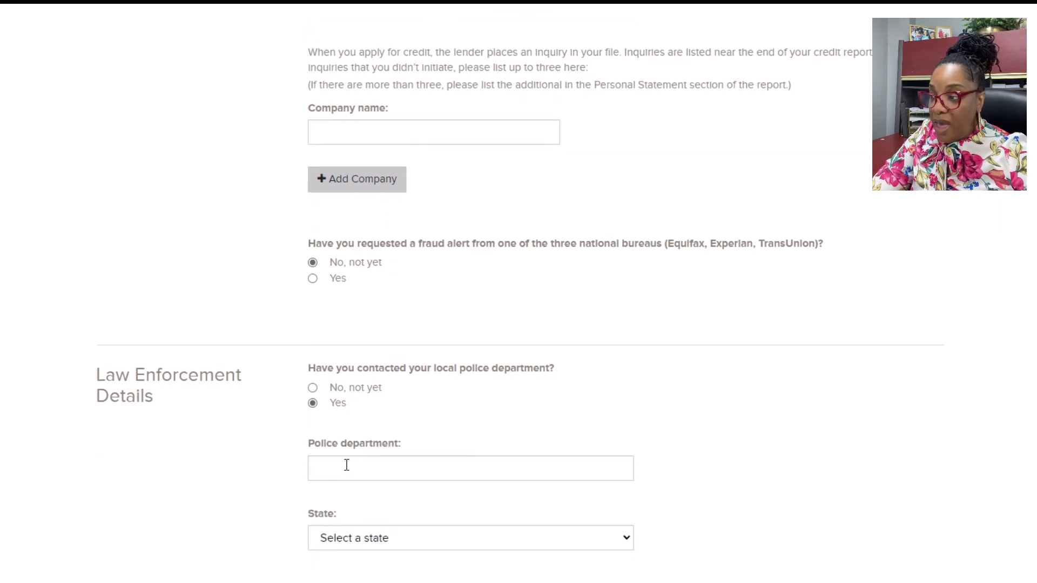
click(312, 388)
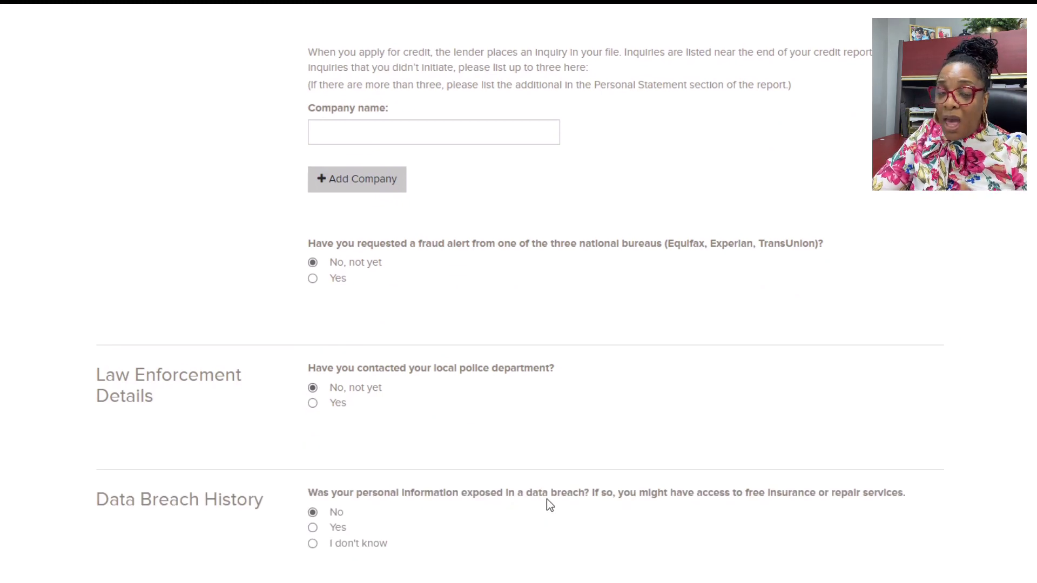
click(314, 528)
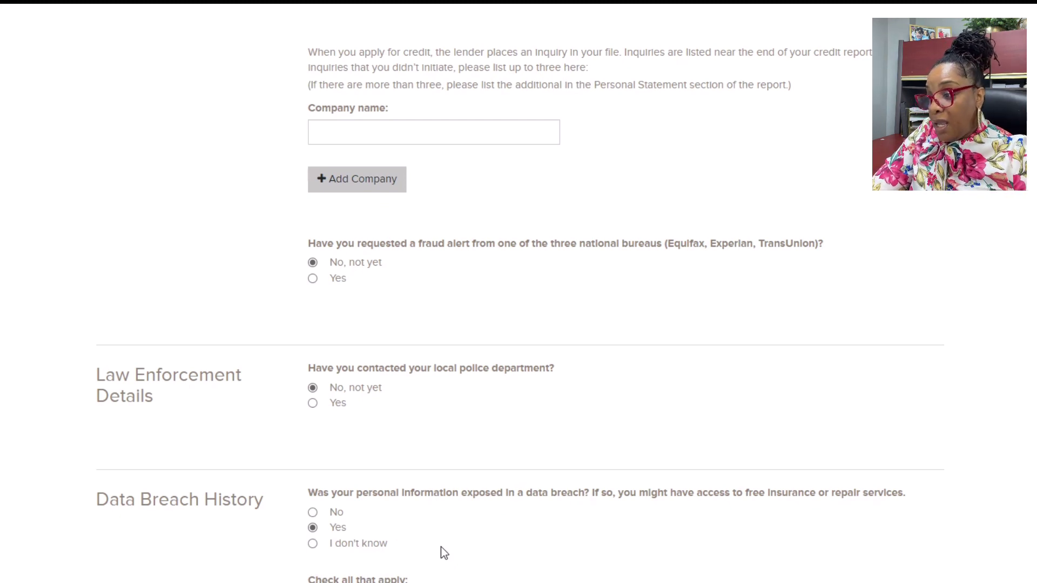
scroll(567, 499, down, 3)
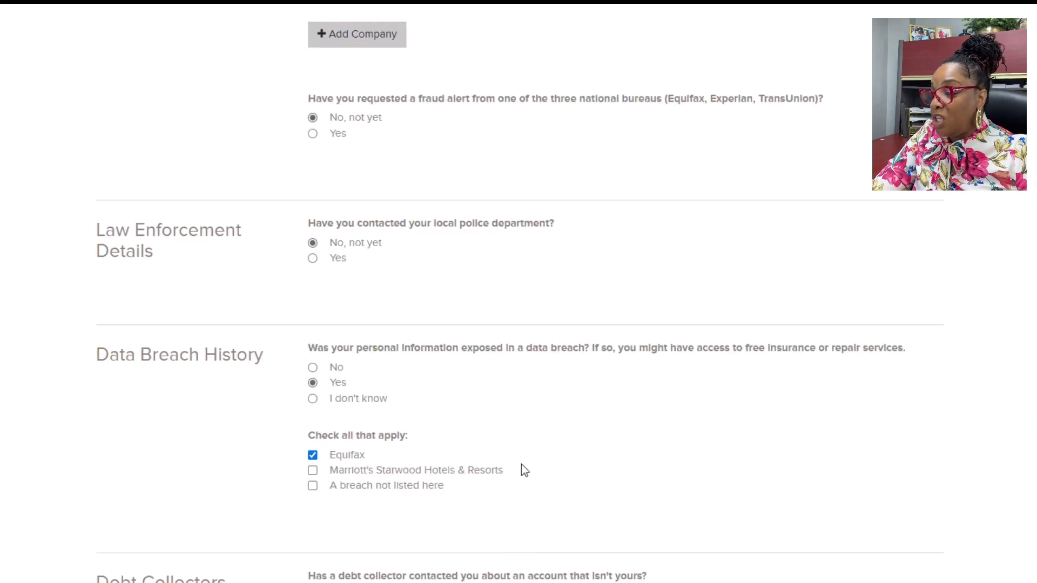
scroll(493, 465, down, 3)
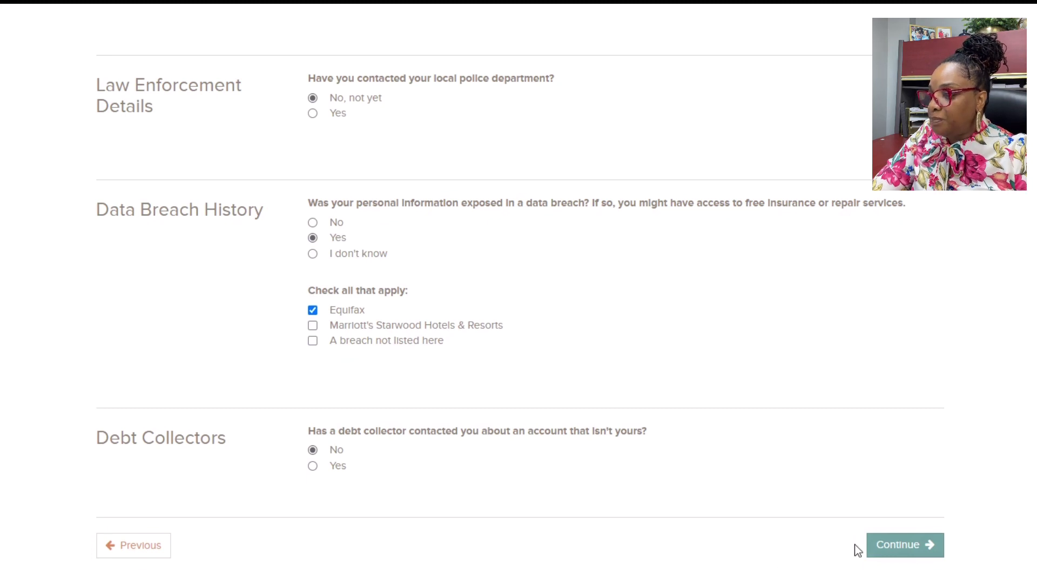
Advance to the Personal Statement step and clear the draft from the statement box.
click(887, 560)
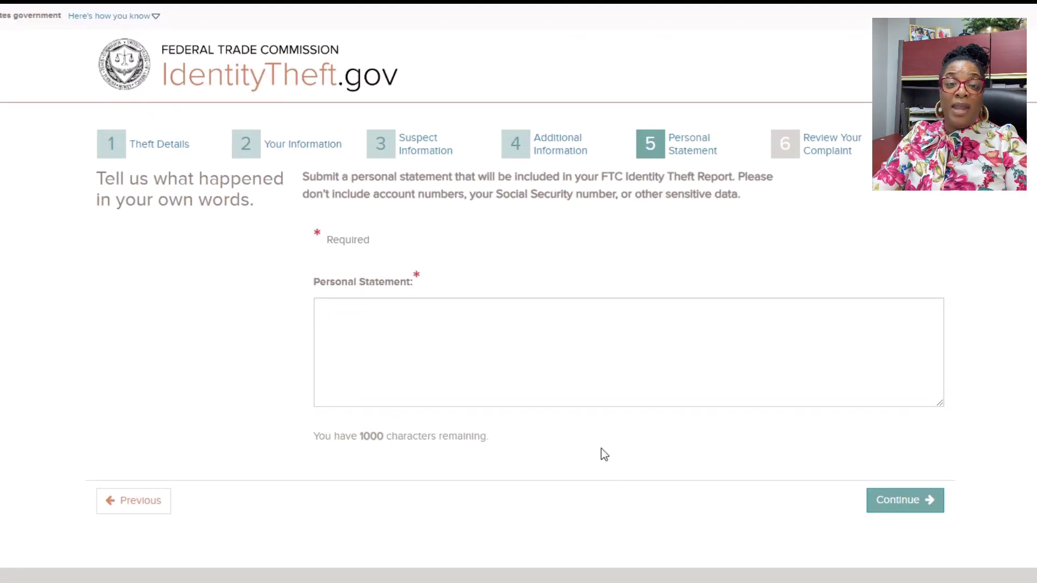
click(377, 331)
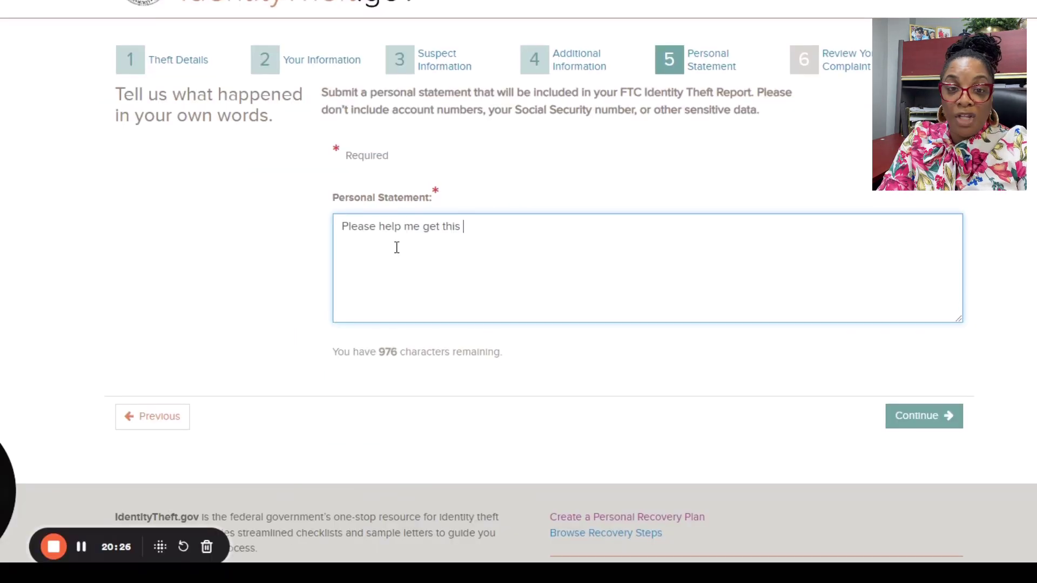
key(BackSpace)
key(BackSpace)
key(BackSpace)
key(BackSpace)
key(BackSpace)
key(BackSpace)
key(BackSpace)
key(BackSpace)
key(BackSpace)
key(BackSpace)
key(BackSpace)
key(BackSpace)
key(BackSpace)
key(BackSpace)
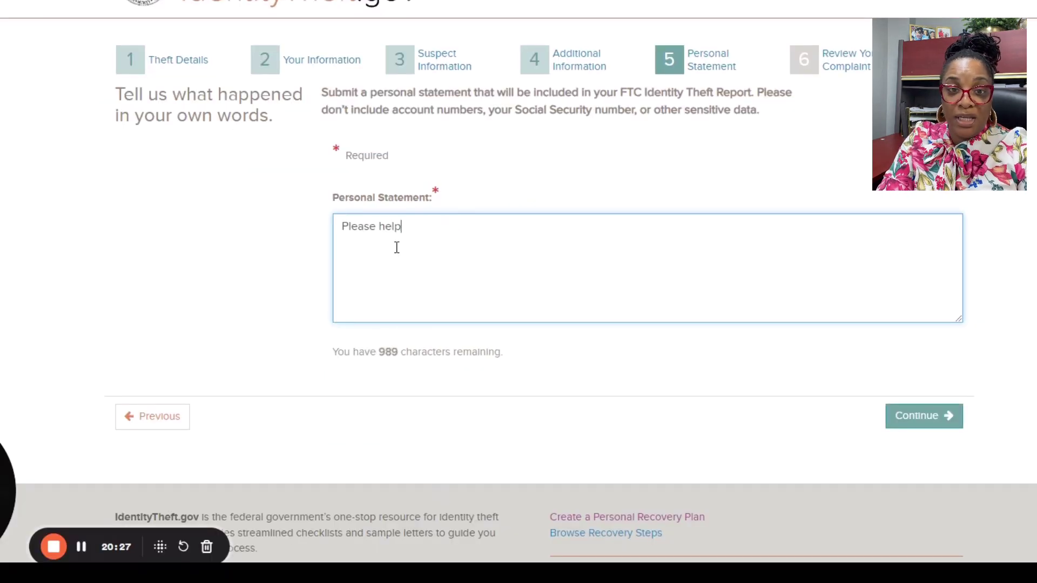
key(BackSpace)
key(BackSpace)
key(BackSpace)
key(BackSpace)
key(BackSpace)
key(BackSpace)
key(BackSpace)
key(BackSpace)
key(BackSpace)
key(BackSpace)
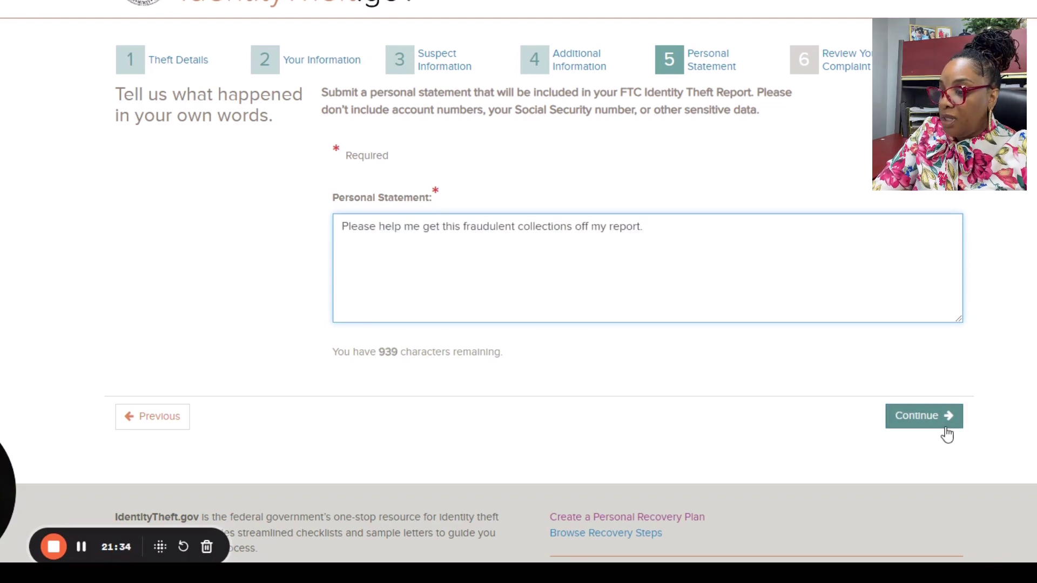
Review the complaint and sign it by ticking 'Check the box to sign'.
click(938, 422)
scroll(592, 177, down, 1)
scroll(590, 175, down, 15)
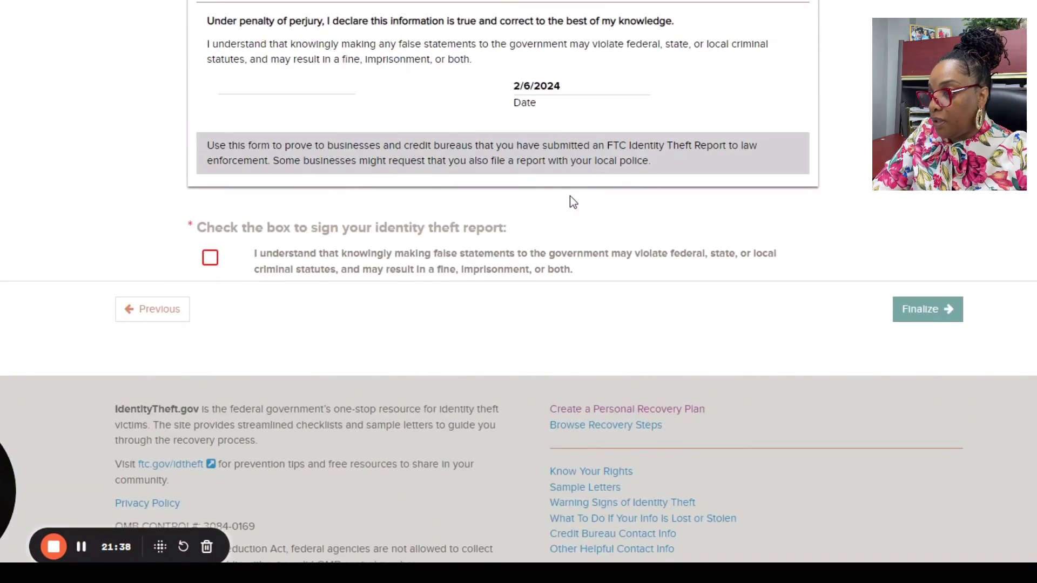
scroll(638, 215, up, 12)
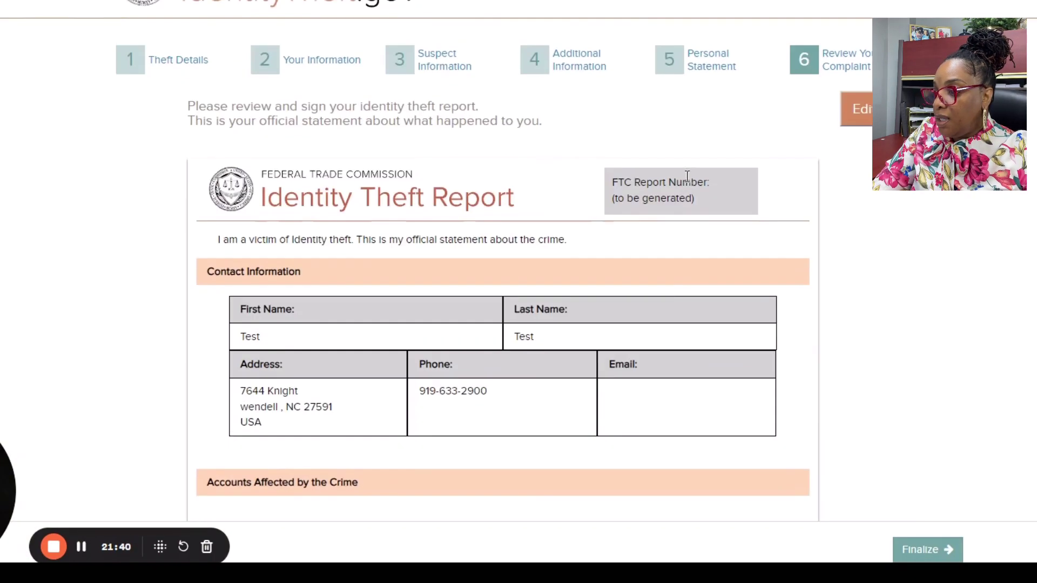
scroll(596, 224, down, 3)
scroll(399, 265, down, 10)
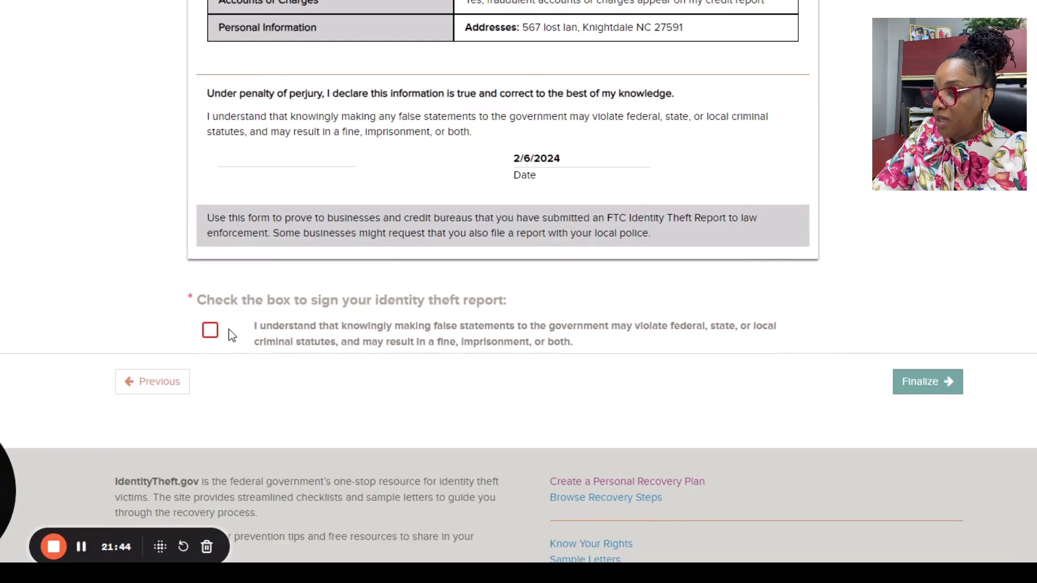
click(218, 333)
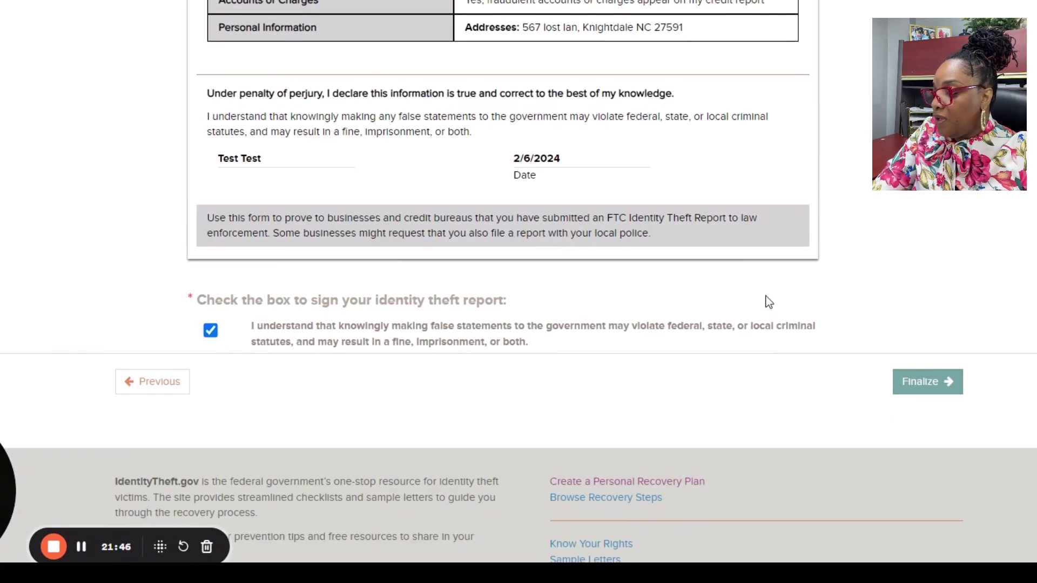
scroll(753, 301, up, 15)
scroll(786, 313, down, 15)
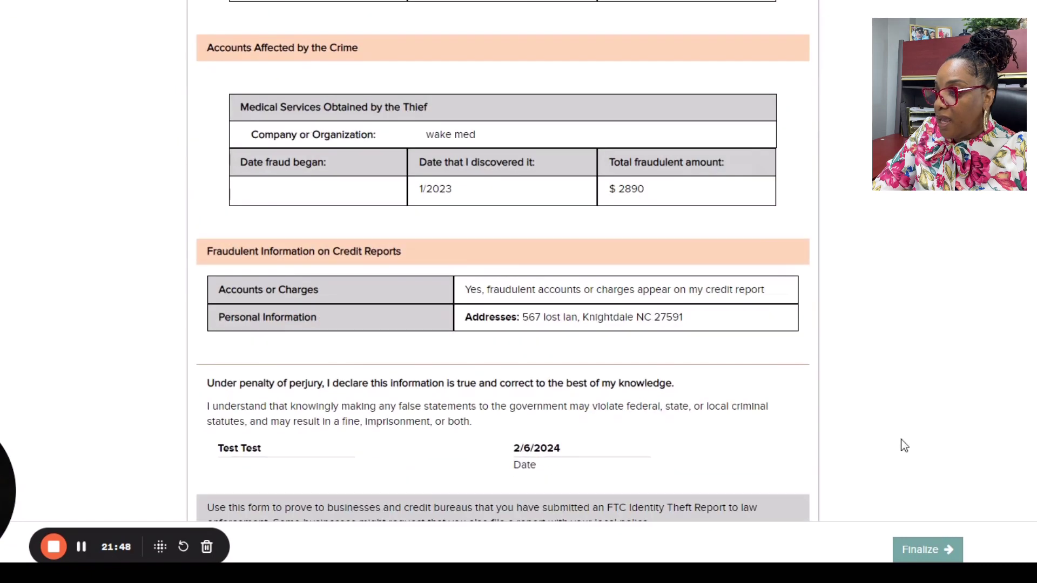
Finalize the signed report and choose 'No thanks, submit without an account'.
click(919, 548)
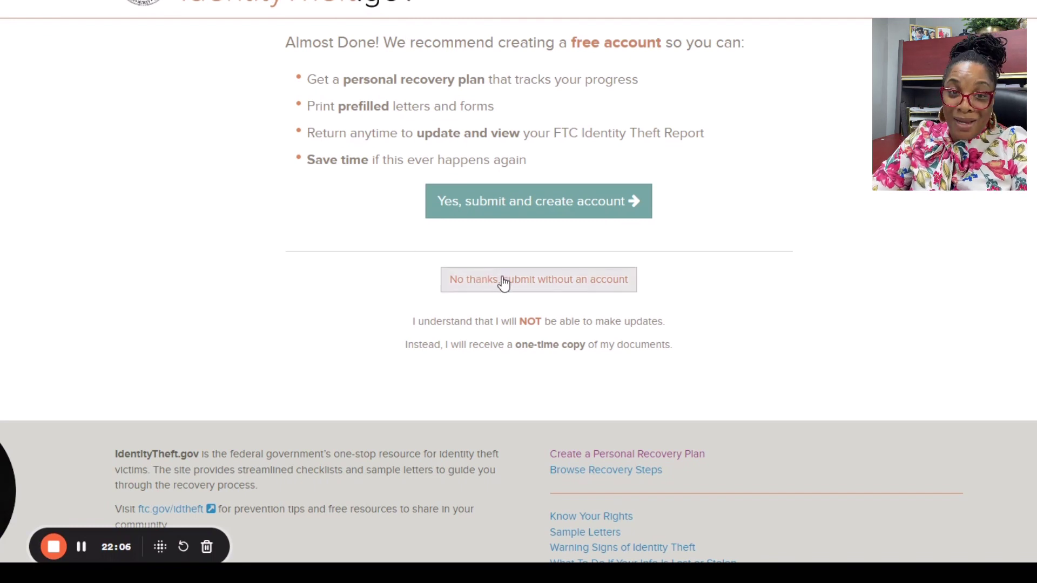
click(521, 281)
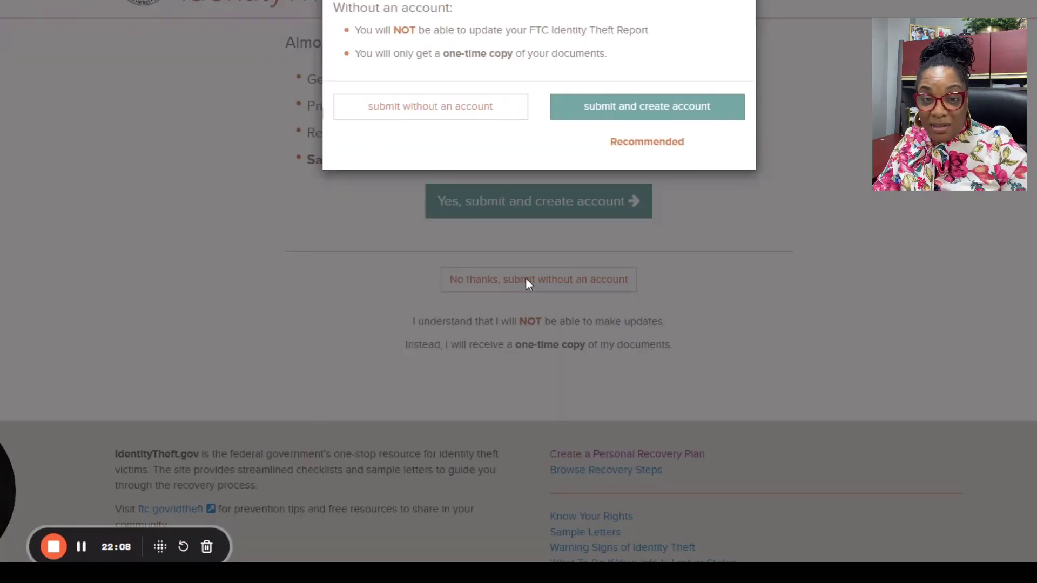